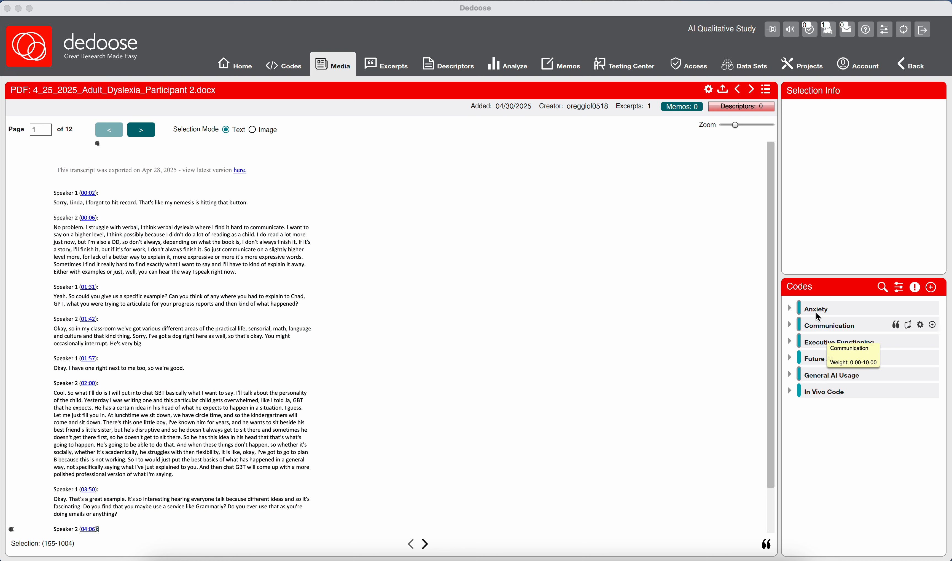
- Review the child codes listed under the Future AI code
{"action": "left_click", "coordinate": [799, 359]}
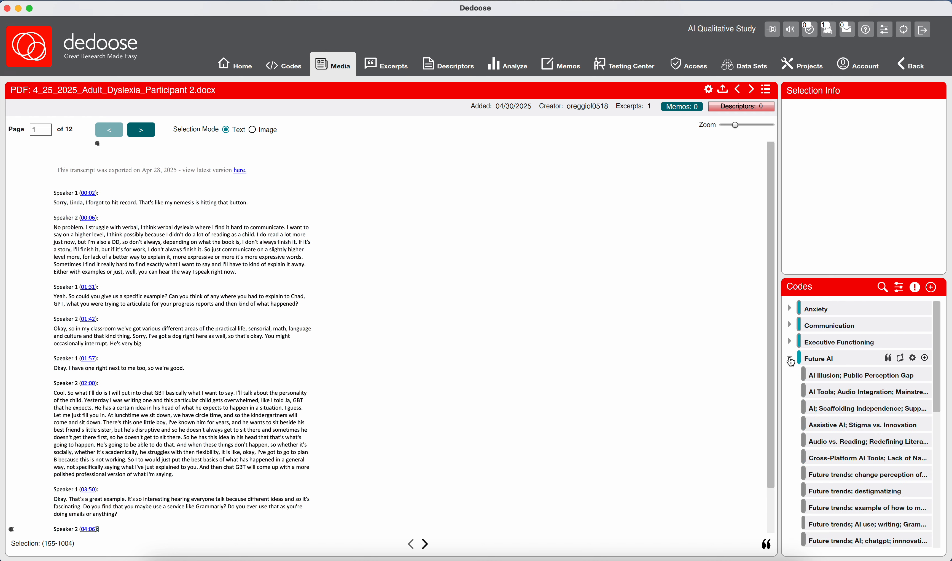
{"action": "scroll", "coordinate": [820, 427], "scroll_direction": "down", "scroll_amount": 10}
{"action": "scroll", "coordinate": [821, 427], "scroll_direction": "up", "scroll_amount": 10}
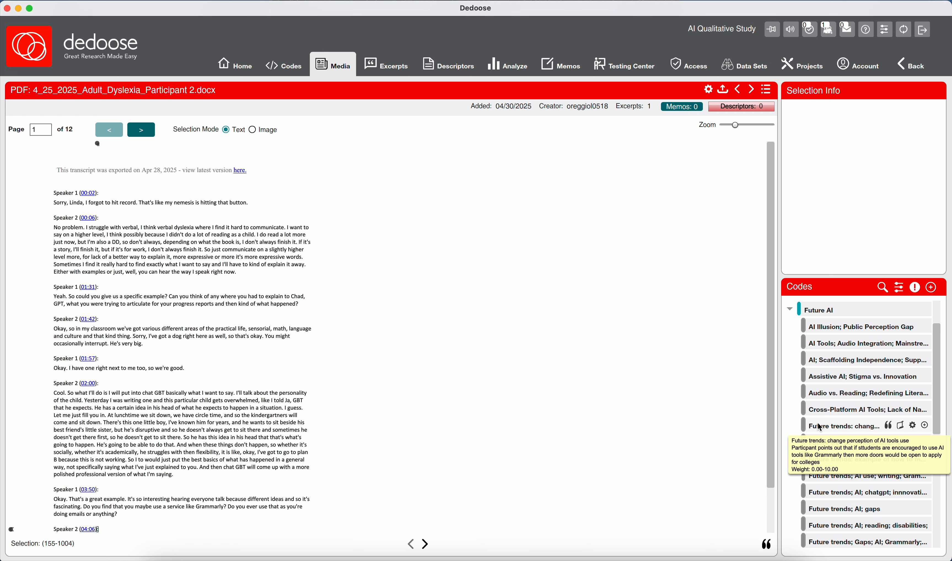
{"action": "left_click", "coordinate": [792, 340]}
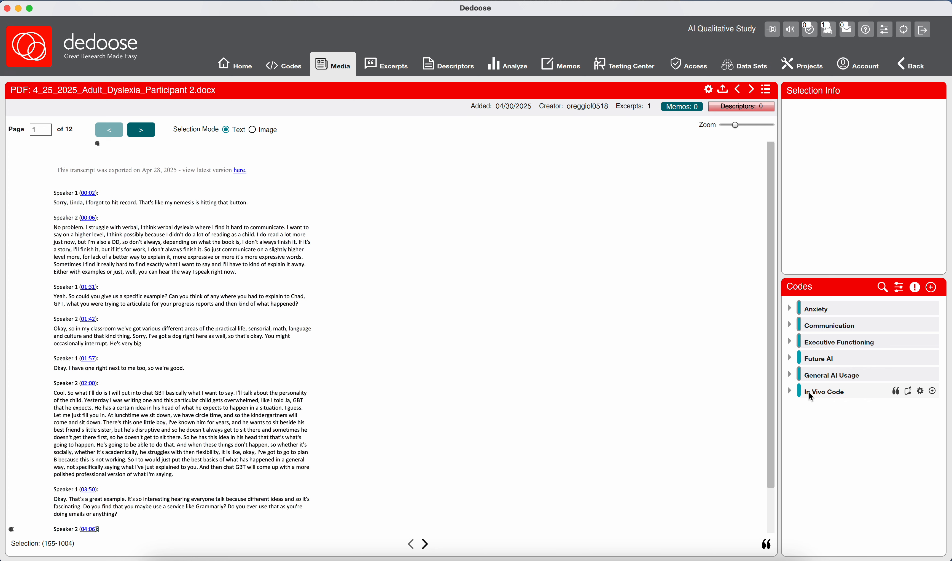
- Try applying the In Vivo child code "I was thought of as not smart, not ..." to the transcript's opening passage
{"action": "left_click", "coordinate": [790, 391]}
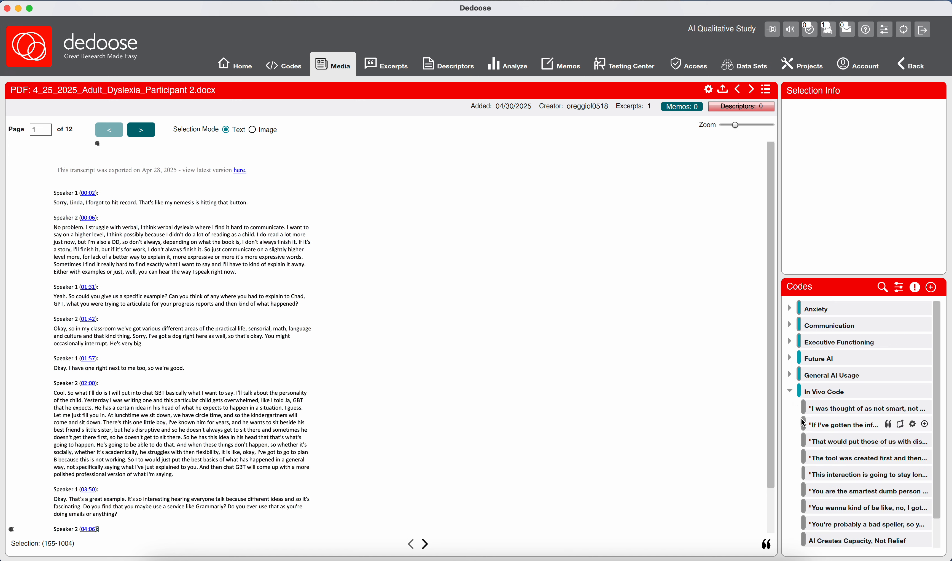
{"action": "double_click", "coordinate": [825, 408]}
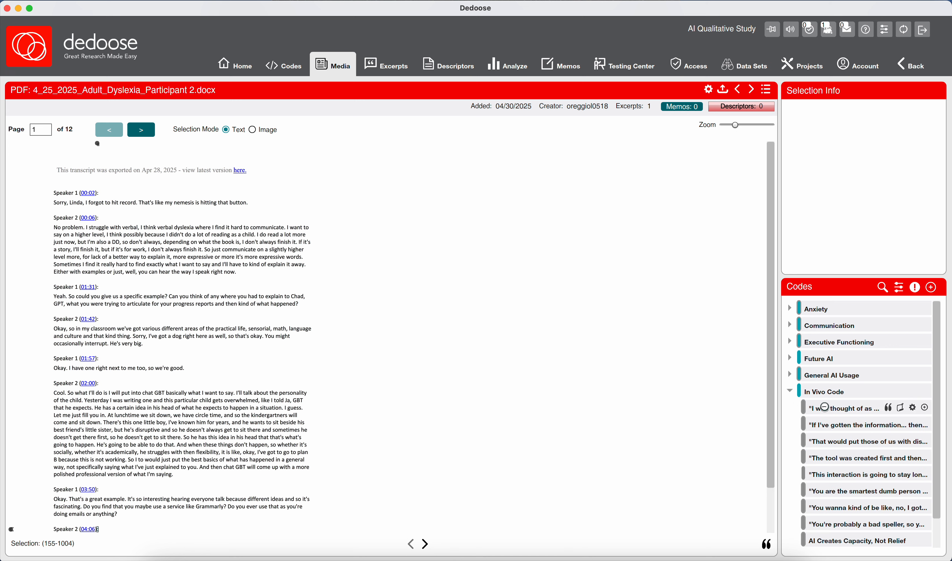
{"action": "mouse_move", "coordinate": [813, 411]}
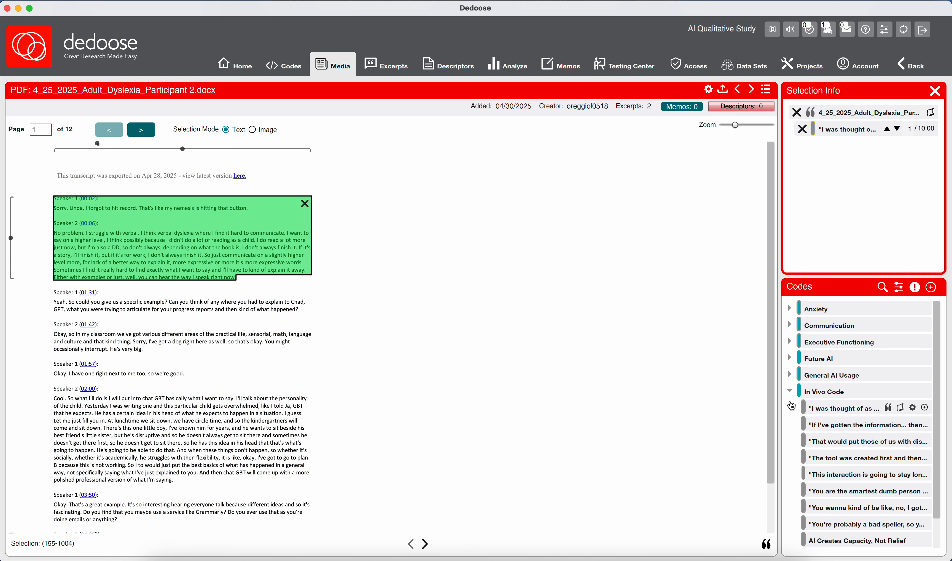
{"action": "left_click_drag", "start_coordinate": [791, 405], "coordinate": [796, 142]}
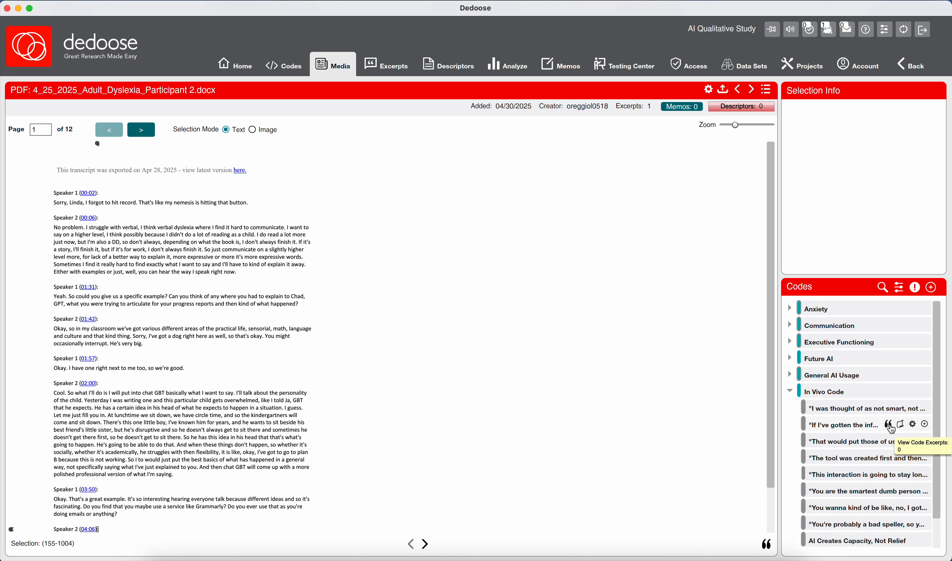
- Check the title and description of the In Vivo code "If I've gotten the information... then I am achieving like my peers" without changing it
{"action": "left_click", "coordinate": [915, 424]}
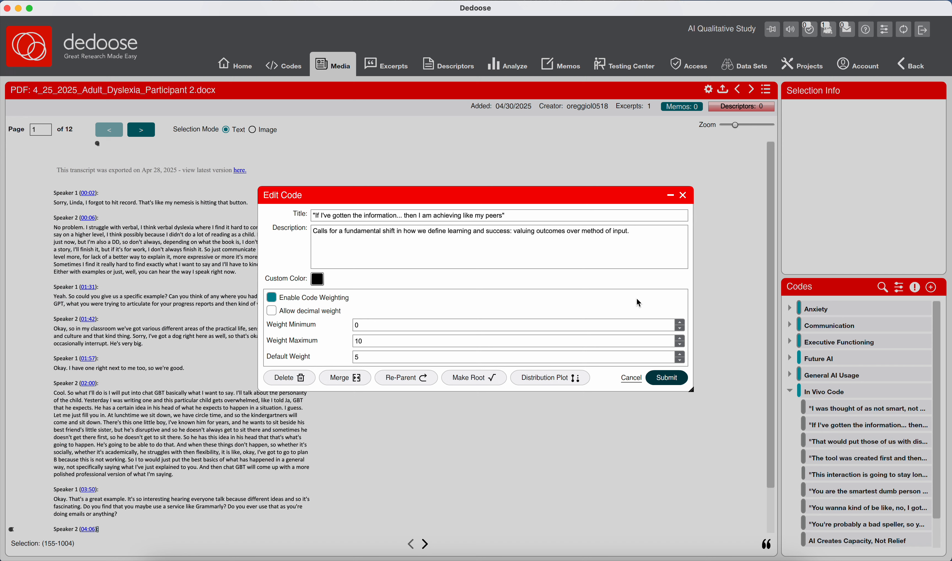
{"action": "left_click", "coordinate": [365, 216]}
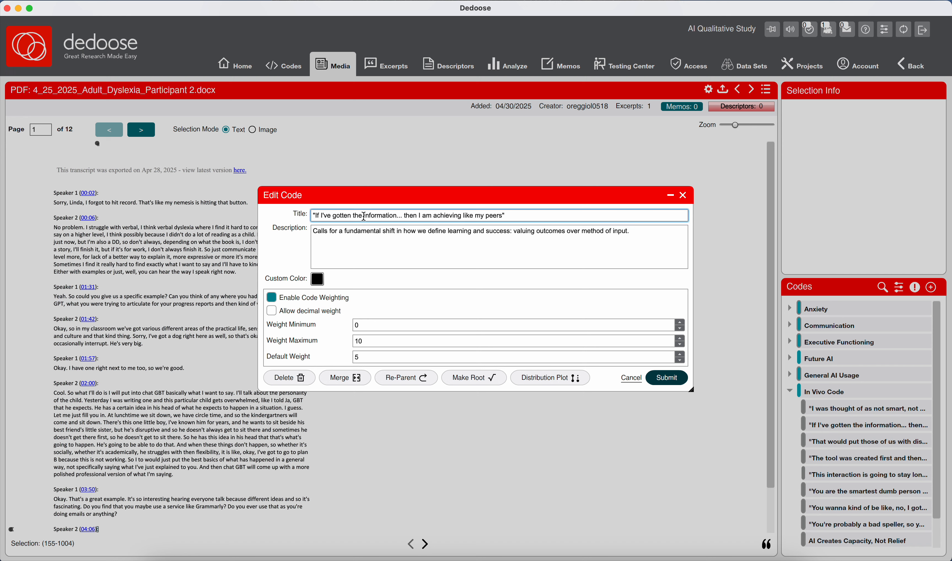
{"action": "left_click", "coordinate": [361, 230]}
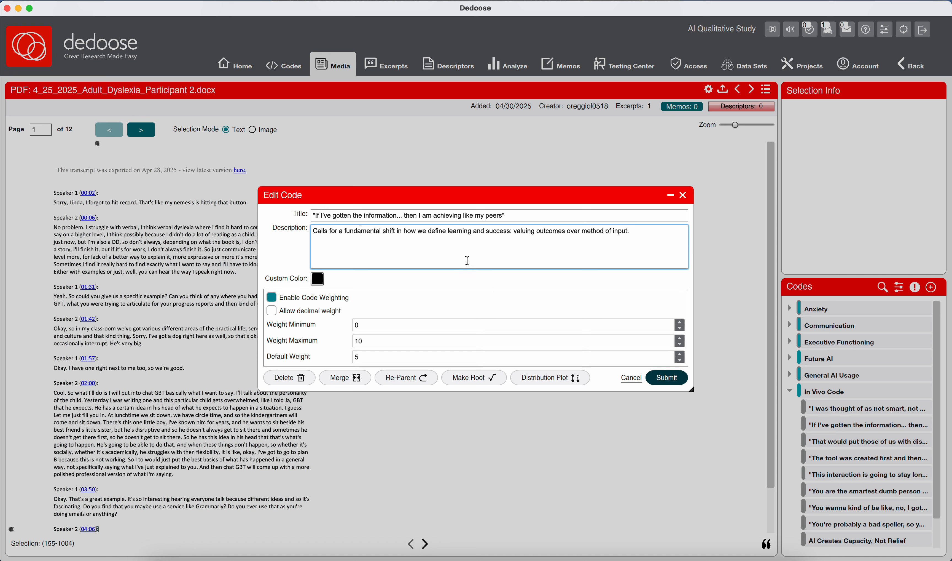
{"action": "left_click", "coordinate": [632, 378]}
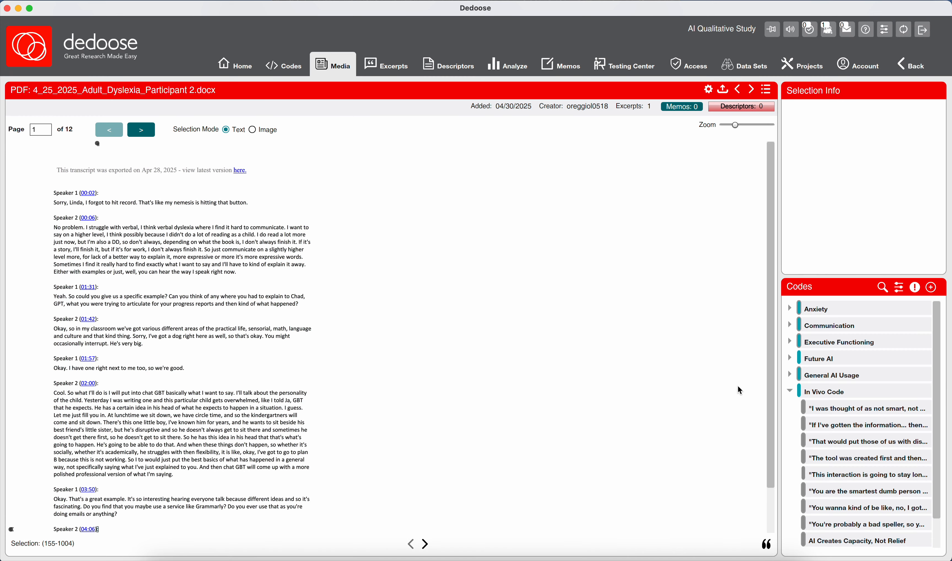
{"action": "left_click", "coordinate": [790, 391]}
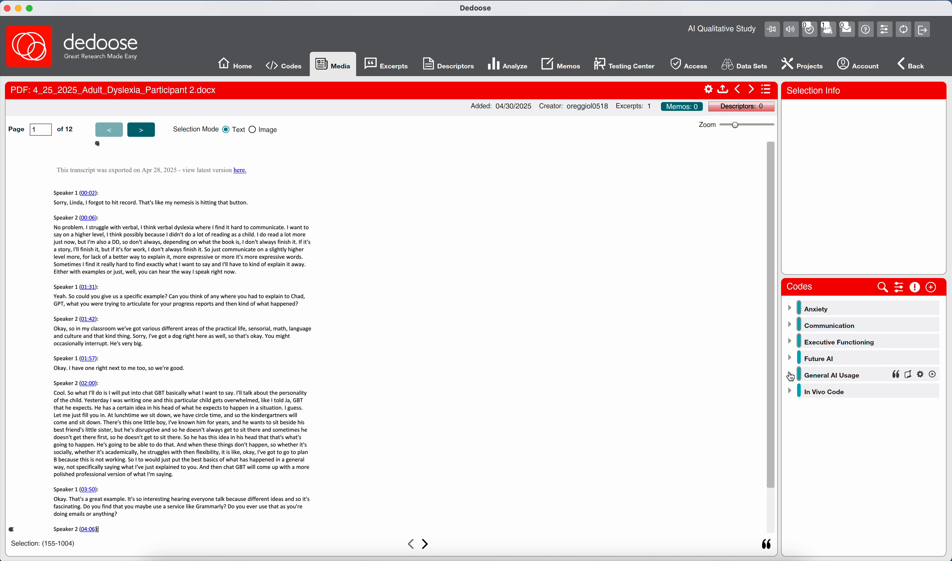
{"action": "left_click_drag", "start_coordinate": [791, 376], "coordinate": [786, 298]}
{"action": "left_click", "coordinate": [56, 201]}
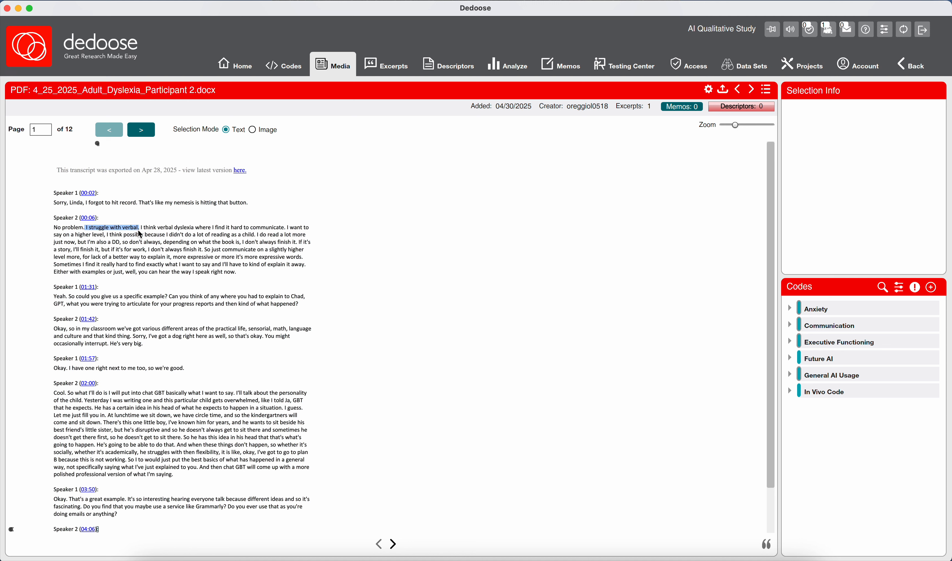
{"action": "left_click_drag", "start_coordinate": [141, 234], "coordinate": [289, 233]}
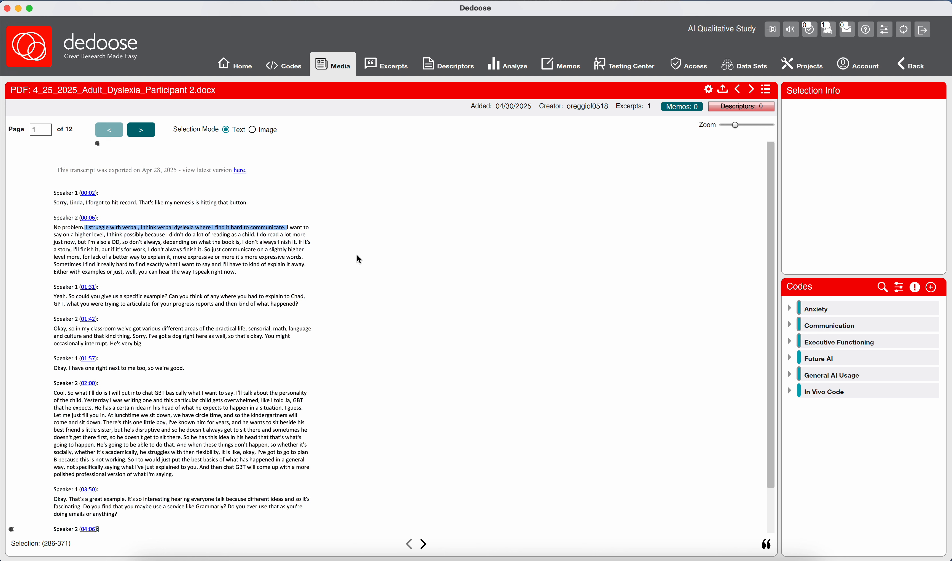
{"action": "mouse_move", "coordinate": [897, 327]}
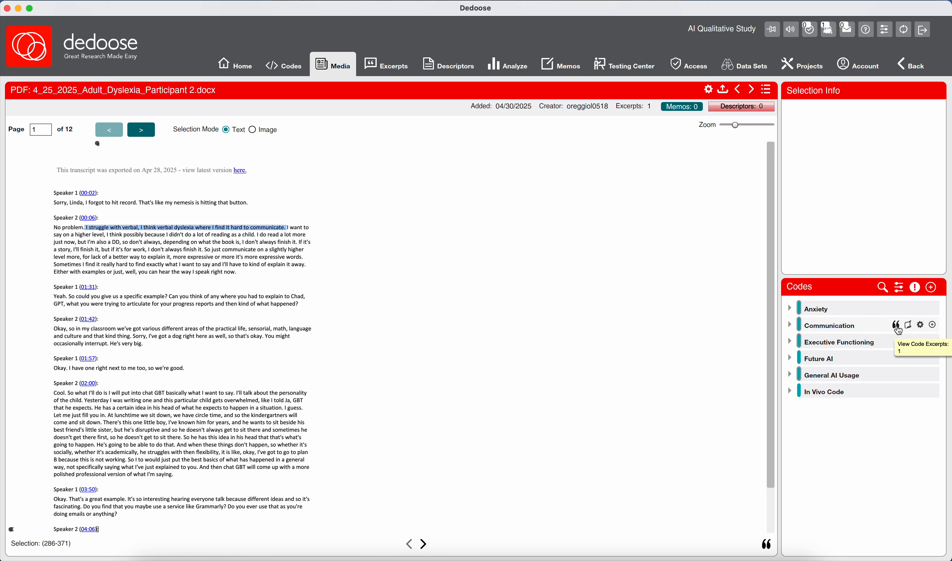
{"action": "left_click", "coordinate": [934, 327]}
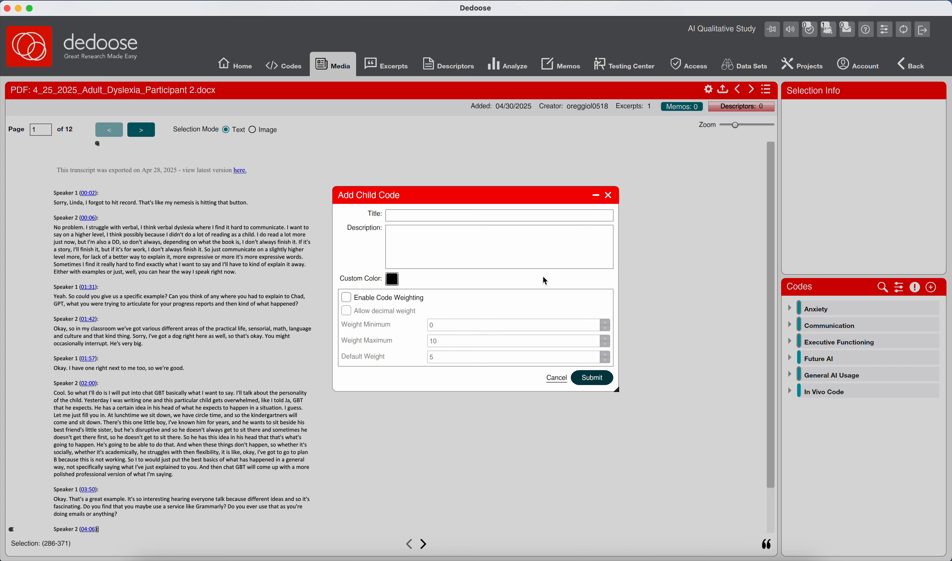
{"action": "left_click", "coordinate": [551, 380]}
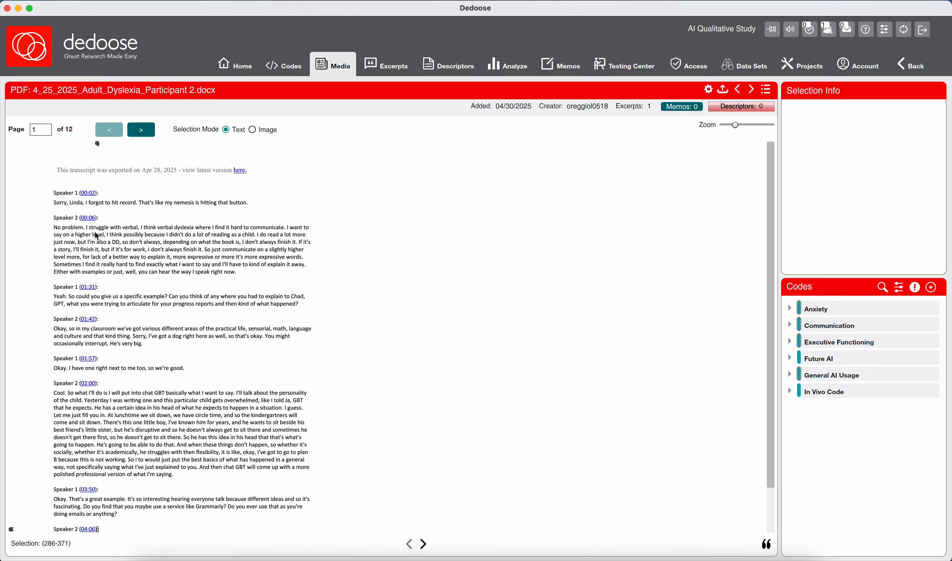
- Select "I struggle with verbal" through "hard to communicate" and start a child code under Communication titled "Verbal Expression; Word-Finding Difficulty"
{"action": "left_click_drag", "start_coordinate": [86, 227], "coordinate": [287, 233]}
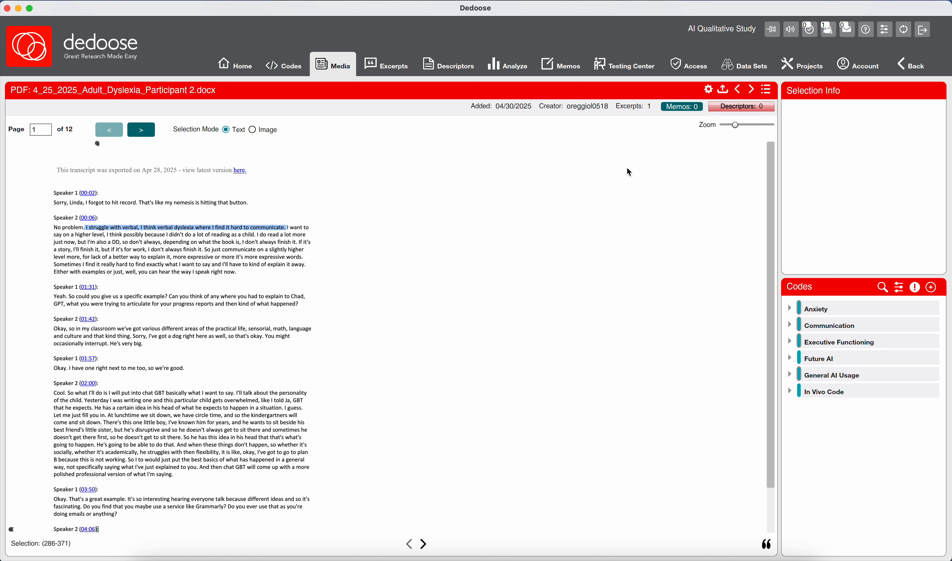
{"action": "mouse_move", "coordinate": [905, 323]}
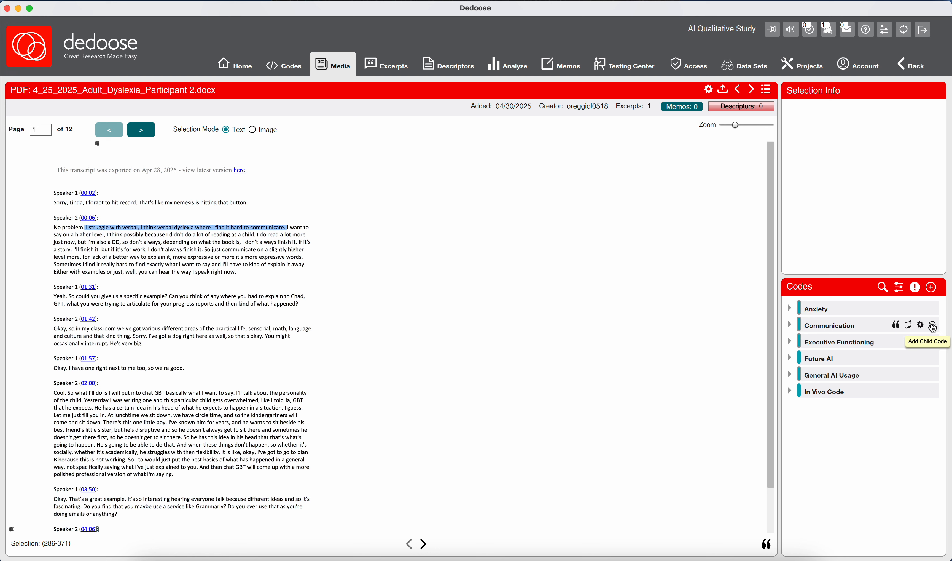
{"action": "left_click", "coordinate": [934, 325]}
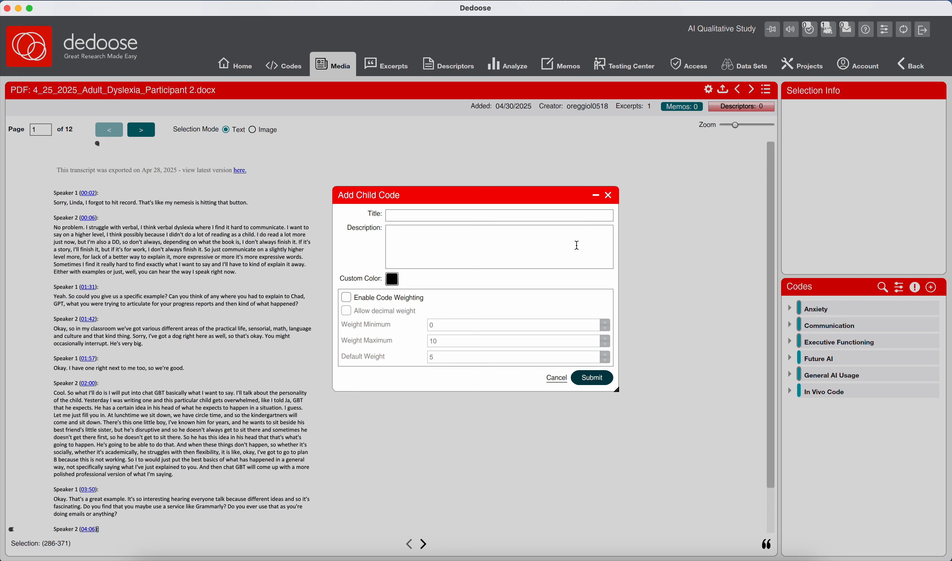
{"action": "left_click", "coordinate": [513, 216]}
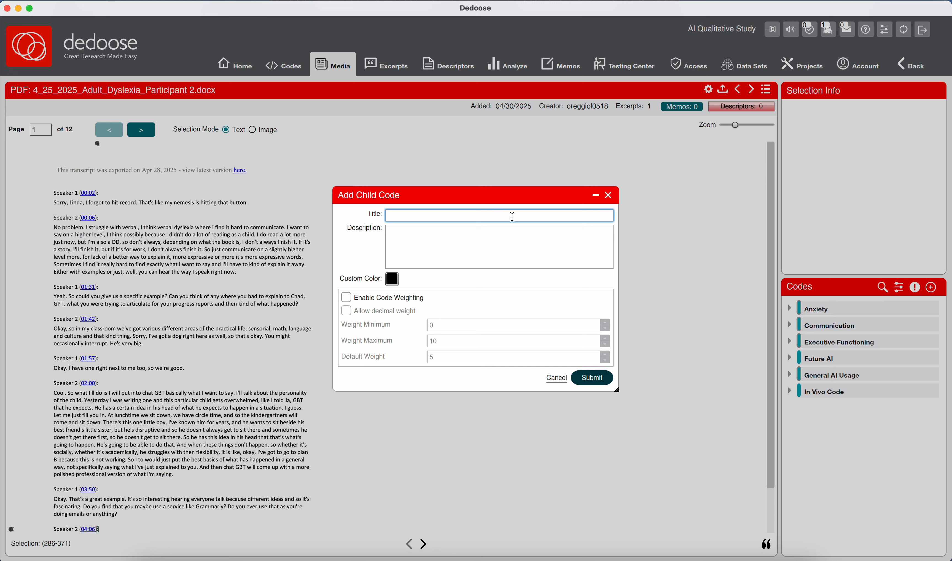
{"action": "type", "text": "Verbal Expression;"}
{"action": "type", "text": "Word=-Finding"}
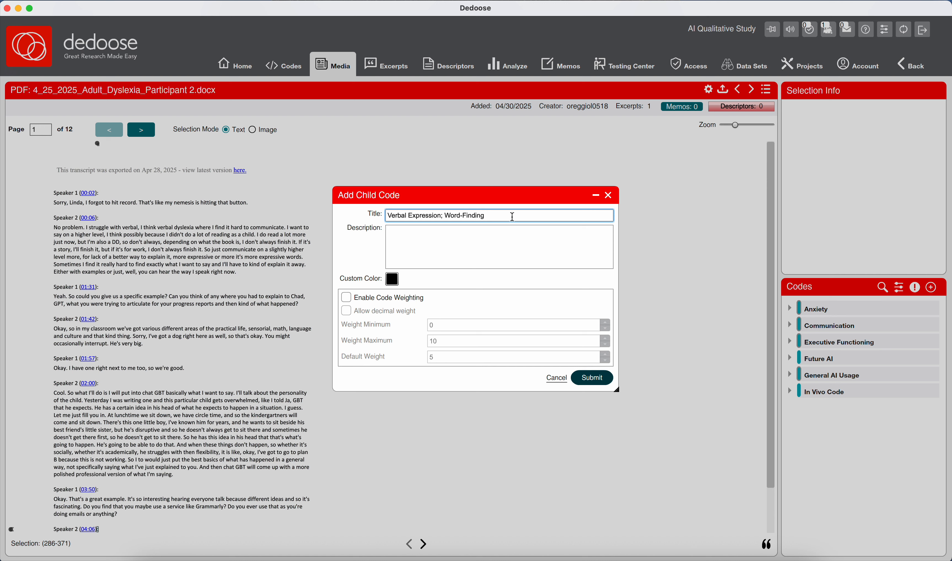
{"action": "type", "text": " Difficulty"}
- Enter the description "Participant identifies verbal commuication as a personal challenge, possibly due to dyslexia, impacting their ability to express ideas clearly."
{"action": "left_click", "coordinate": [473, 259]}
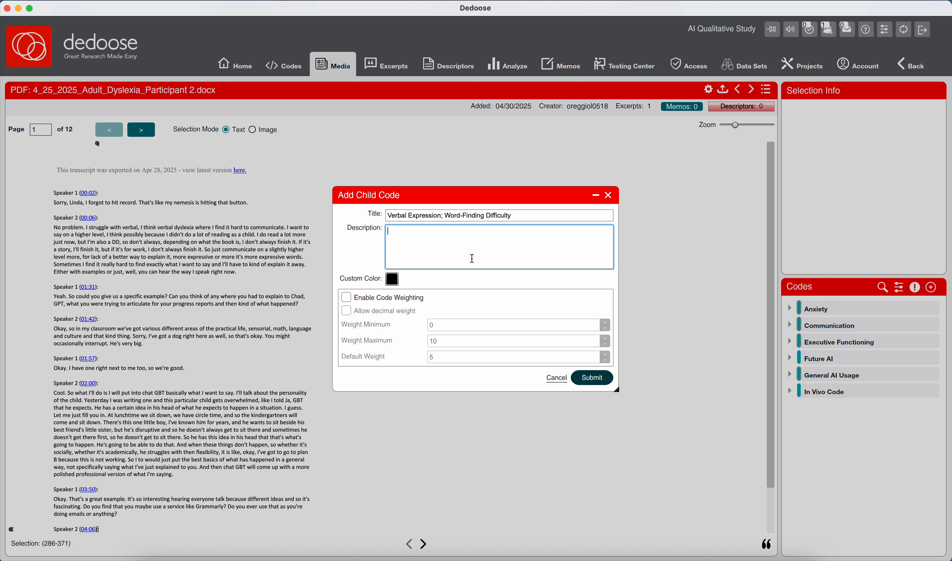
{"action": "type", "text": "Participant identifies verbal commuicat"}
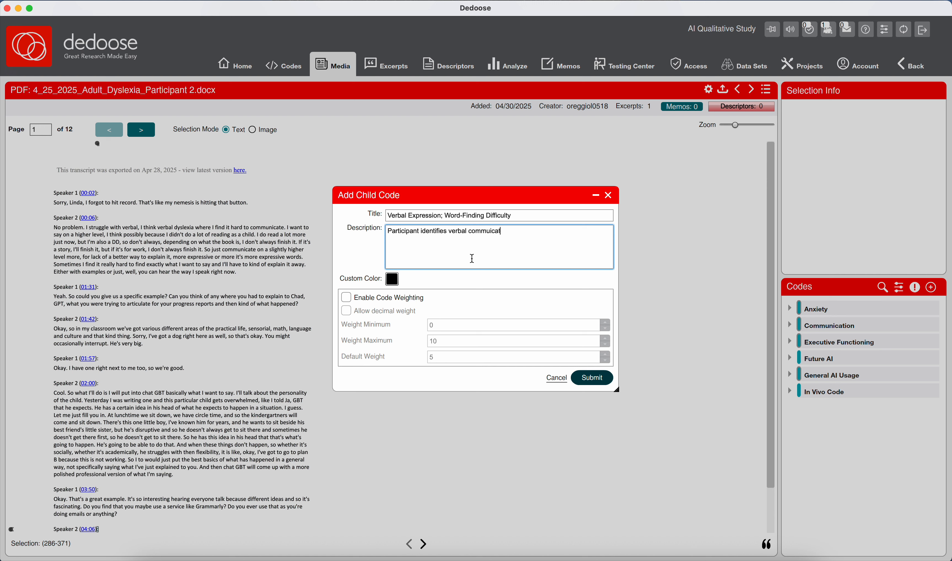
{"action": "type", "text": "ion as a personal challenge,"}
{"action": "type", "text": "possibly due to "}
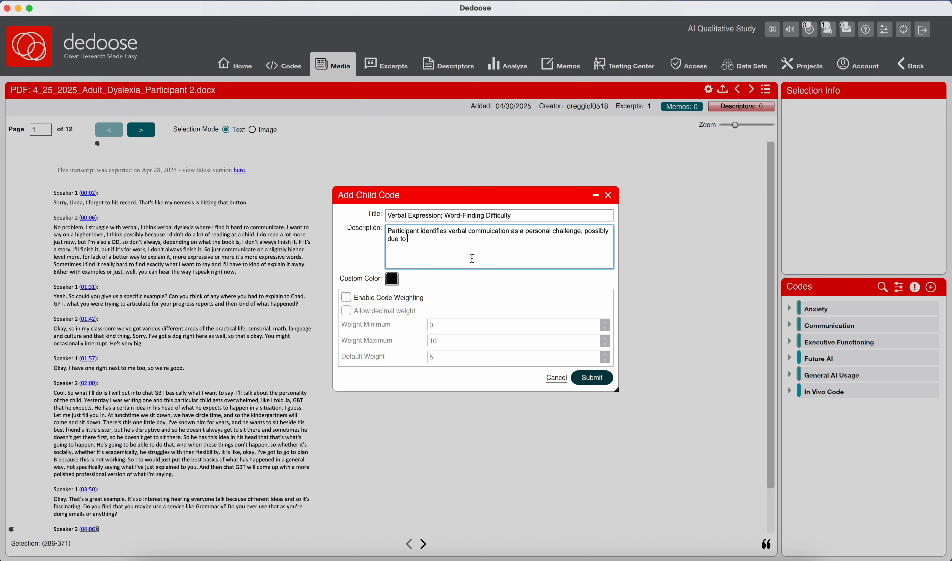
{"action": "type", "text": "dyslexia, impacting their ability to express ideas"}
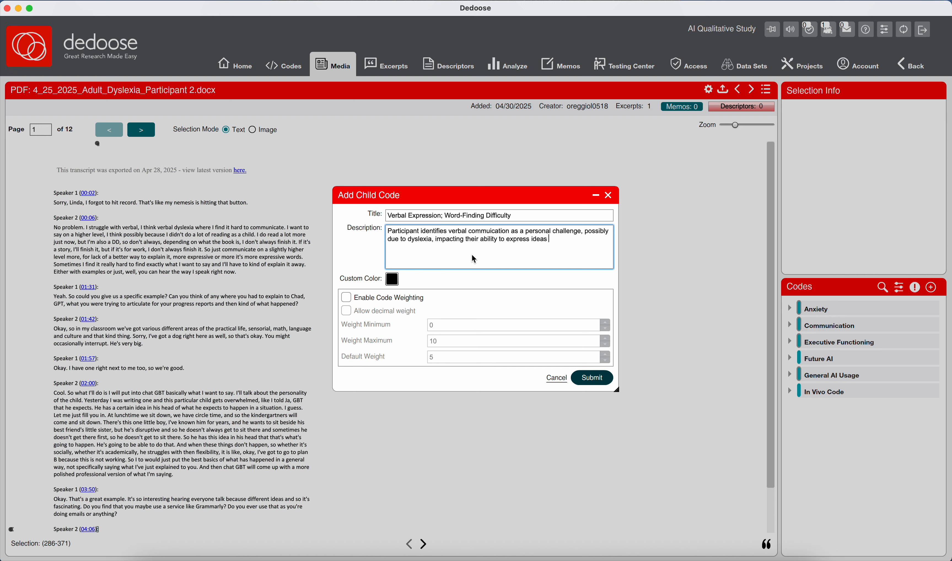
{"action": "type", "text": " clearly."}
- Enable code weighting for the new child code, submit it, and clear the transcript selection
{"action": "left_click", "coordinate": [407, 299]}
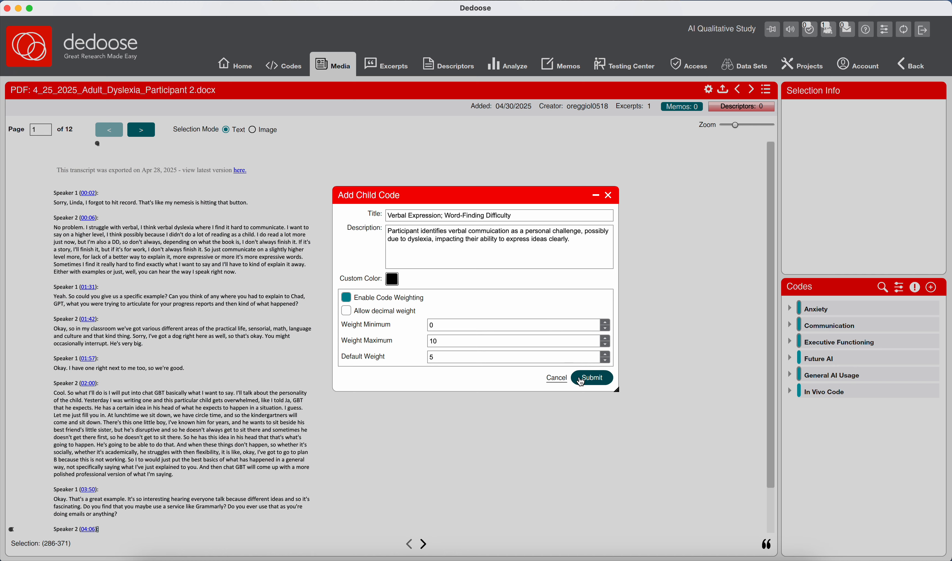
{"action": "left_click", "coordinate": [591, 378]}
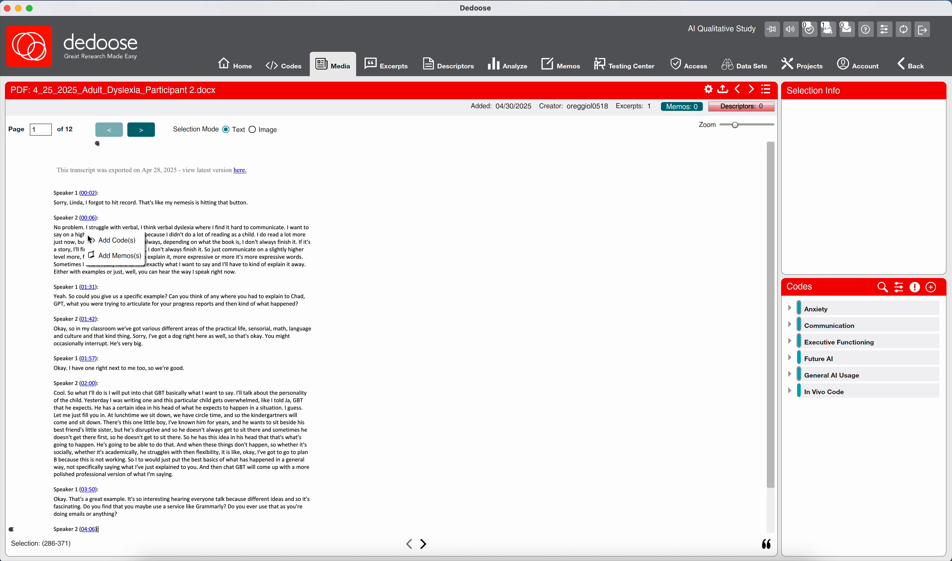
{"action": "left_click", "coordinate": [72, 237]}
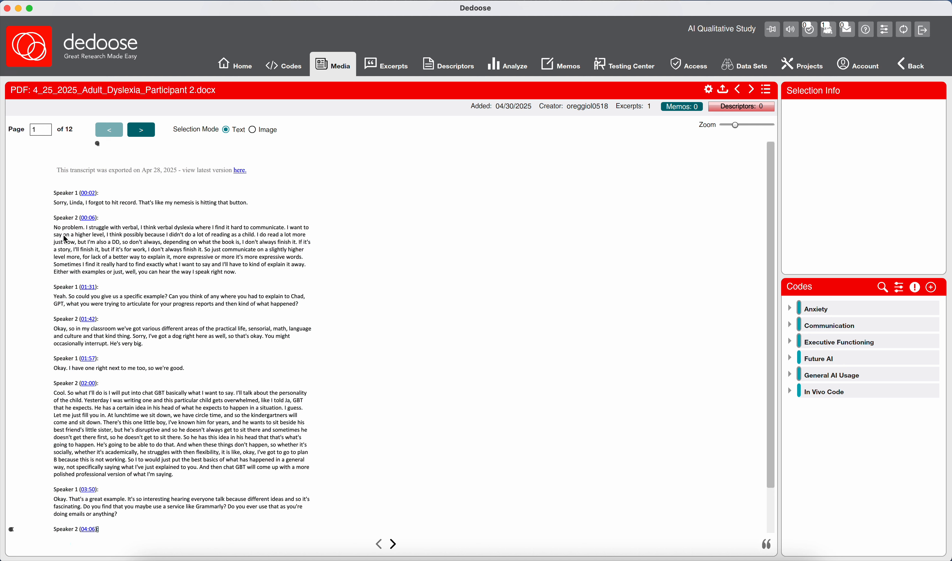
{"action": "left_click_drag", "start_coordinate": [64, 235], "coordinate": [258, 236]}
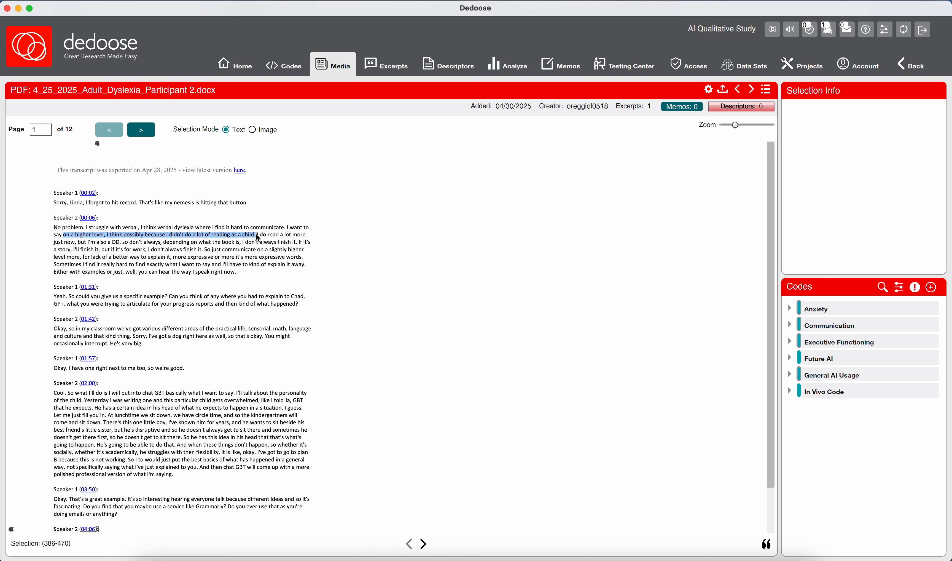
{"action": "mouse_move", "coordinate": [918, 327]}
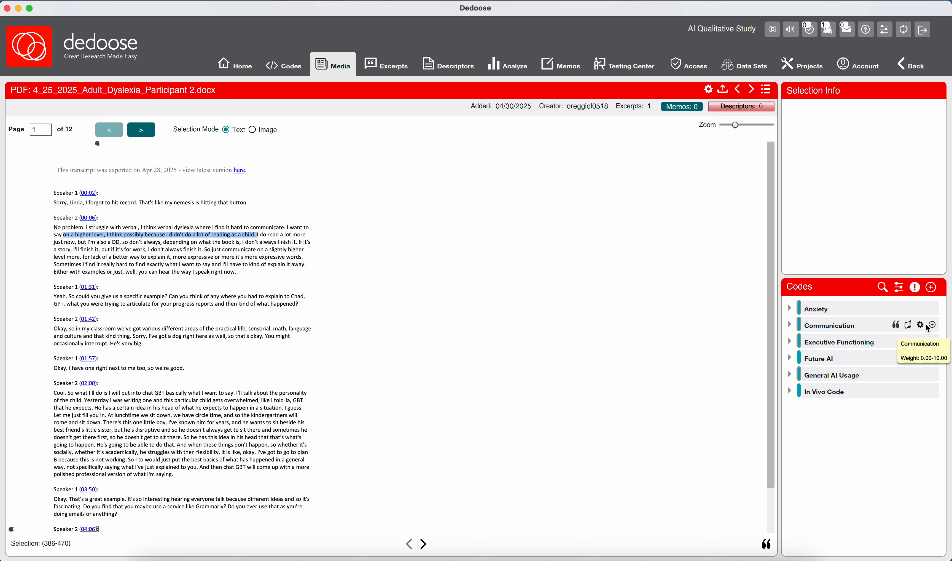
{"action": "left_click", "coordinate": [929, 327]}
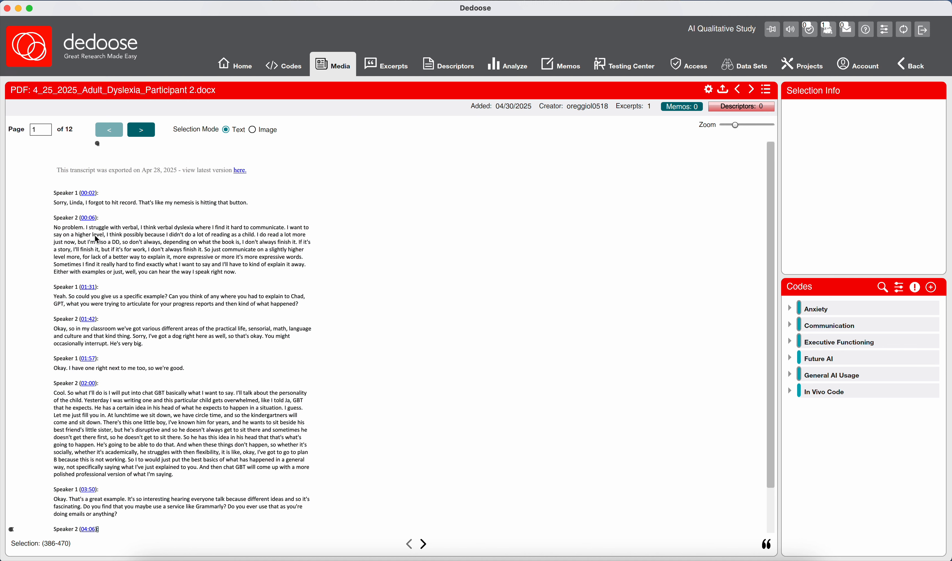
- Select "on a higher level" through "reading as a child" and start a child code under Communication with a blue custom color
{"action": "left_click_drag", "start_coordinate": [64, 235], "coordinate": [255, 238]}
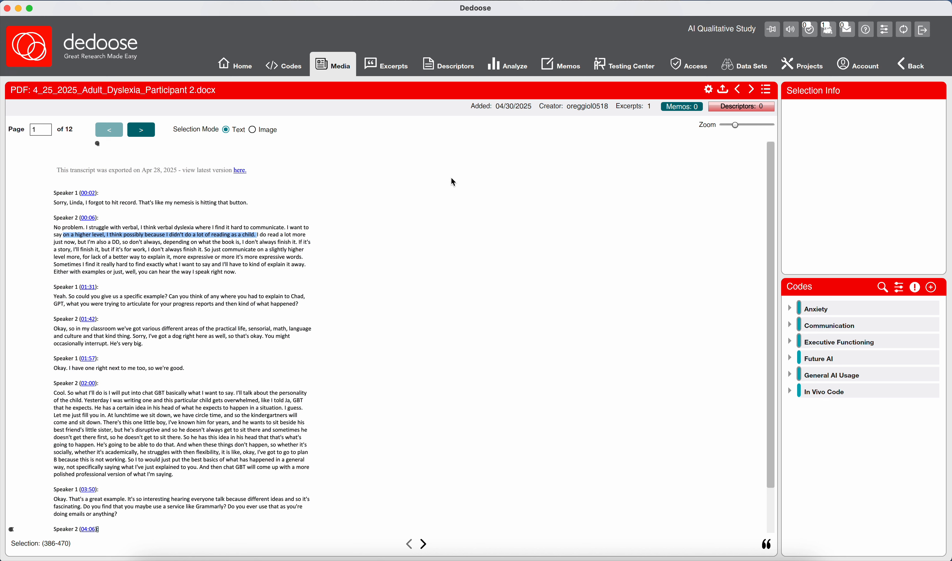
{"action": "mouse_move", "coordinate": [870, 310]}
{"action": "mouse_move", "coordinate": [915, 327]}
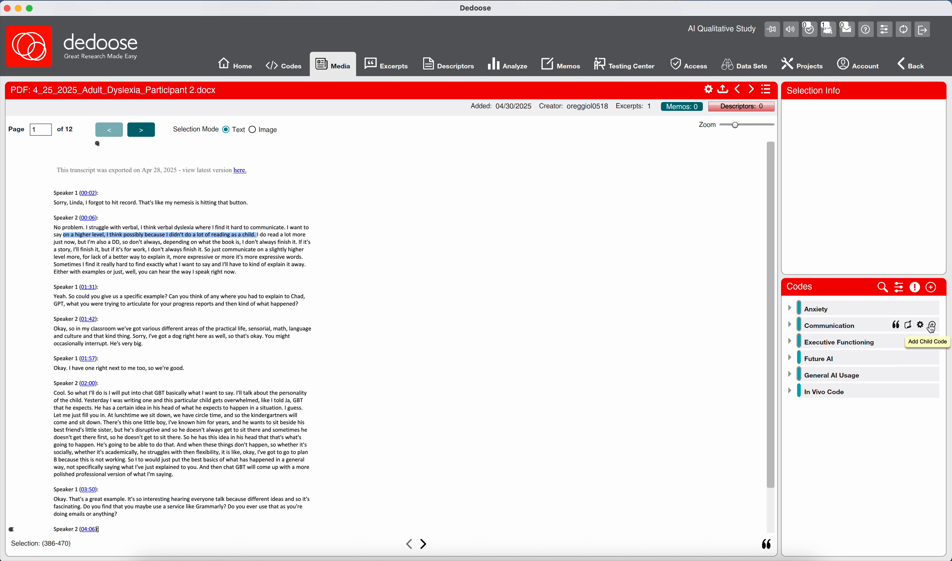
{"action": "left_click", "coordinate": [932, 326]}
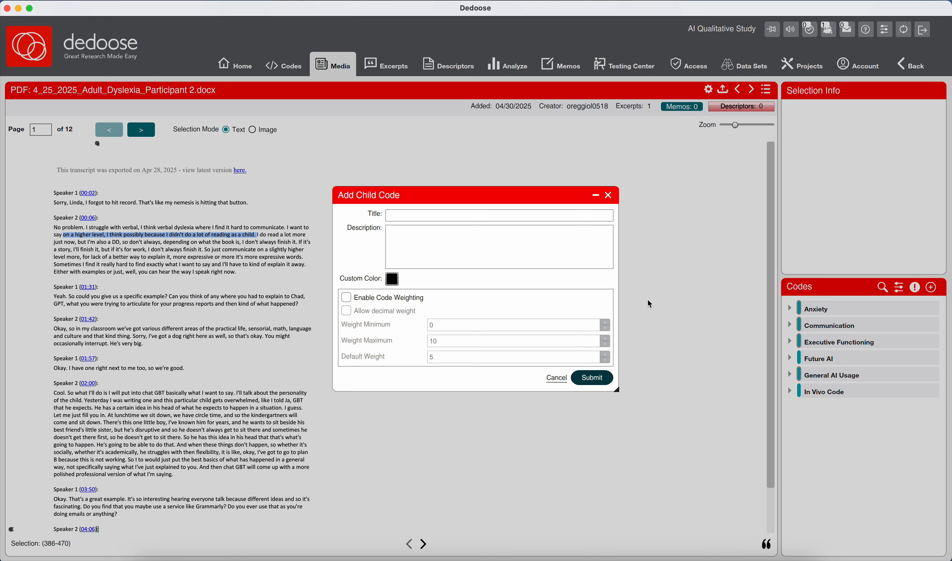
{"action": "left_click", "coordinate": [393, 285]}
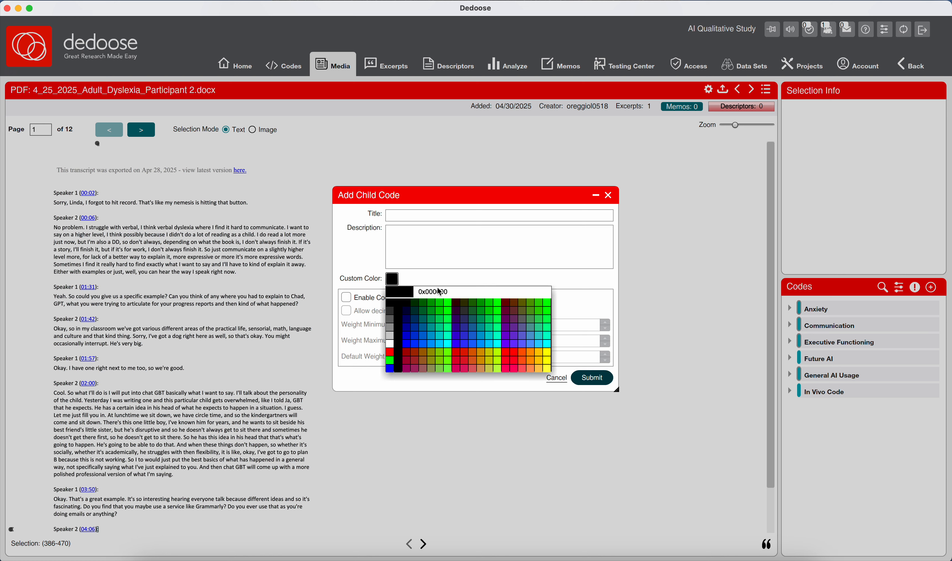
{"action": "left_click", "coordinate": [432, 339]}
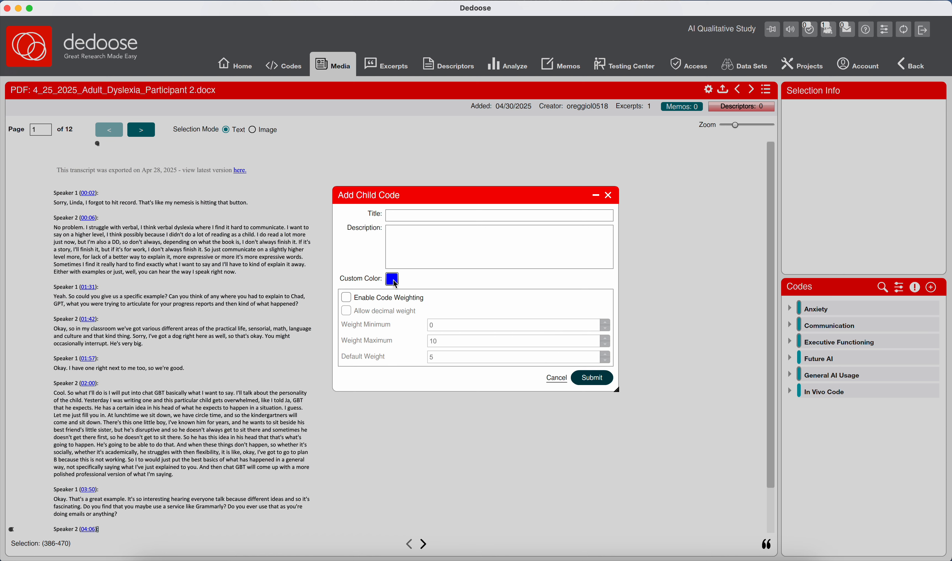
{"action": "left_click", "coordinate": [436, 244]}
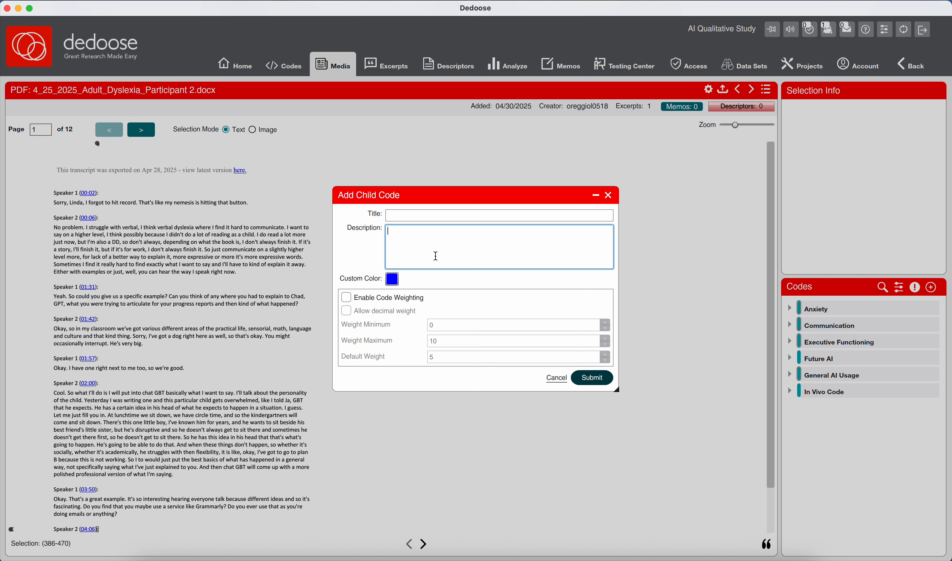
- Title the child code "Literacy History; Reading Avoidance; Impact of Reading Avoidance on verbal communication"
{"action": "left_click", "coordinate": [416, 218]}
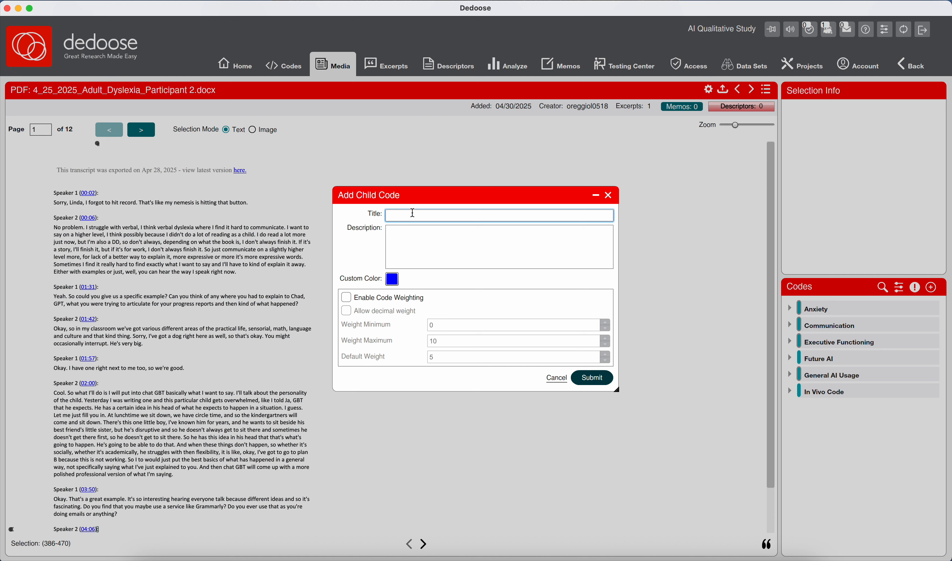
{"action": "type", "text": "Literacy History;"}
{"action": "type", "text": "Readv"}
{"action": "key", "text": "BackSpace"}
{"action": "type", "text": "ing Avoidance; Impact of Rea"}
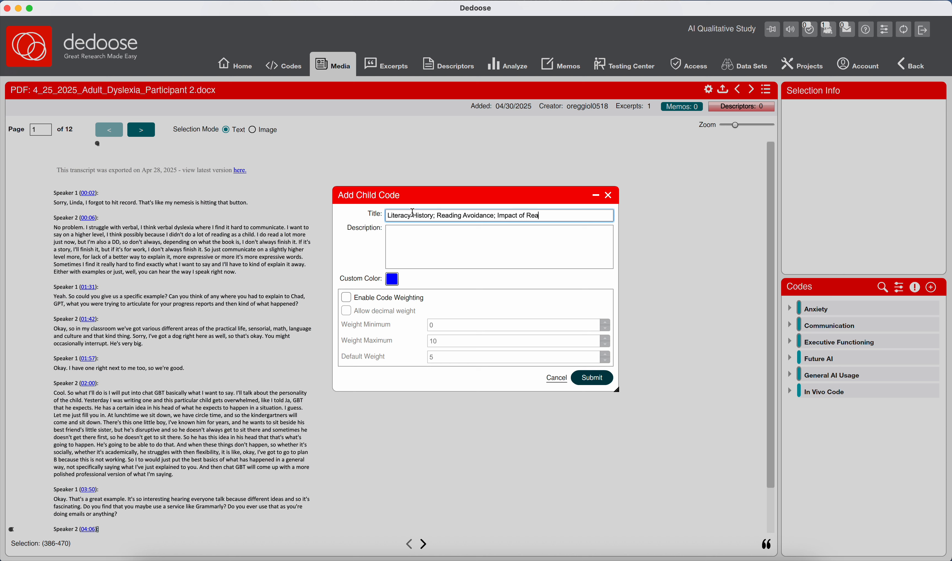
{"action": "type", "text": "ding sv"}
{"action": "key", "text": "BackSpace"}
{"action": "key", "text": "BackSpace"}
{"action": "type", "text": "Avoidance on verbal communication"}
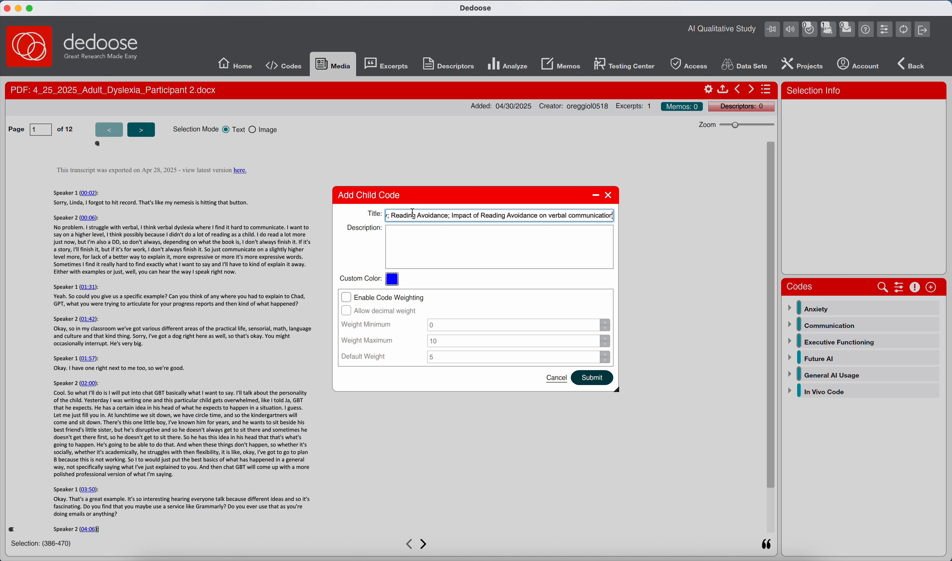
- Enter the description "Participant reflects on how limited childhood reading may have contributed to current verbal and expressive struggles, hinting at self-doubt."
{"action": "left_click", "coordinate": [393, 254]}
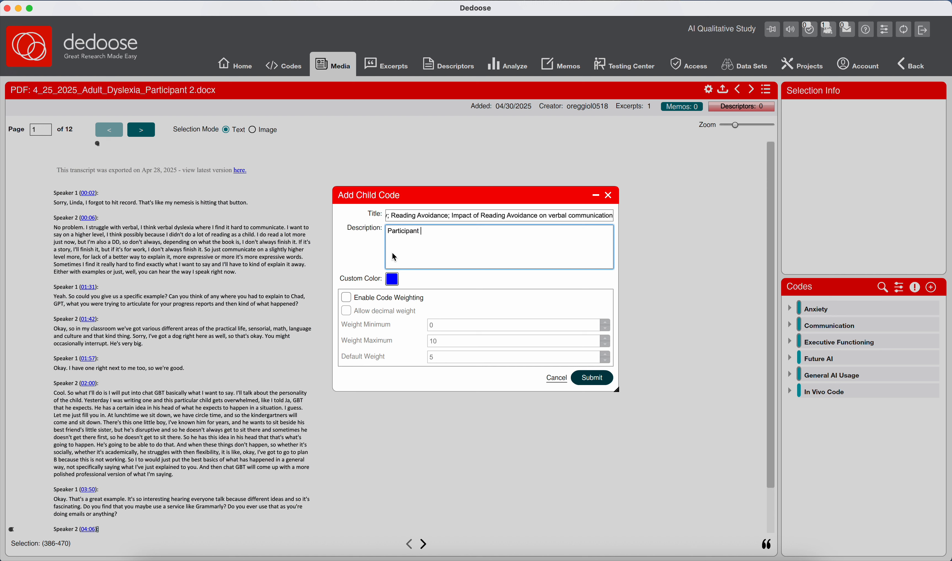
{"action": "type", "text": "Participant reflects on how limited childhood reading "}
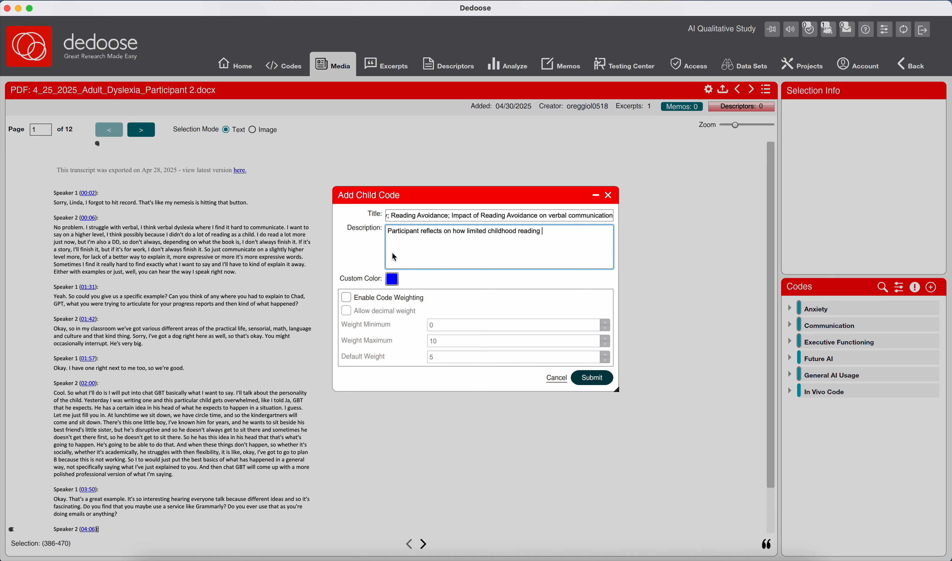
{"action": "type", "text": "may have contributed to current verbal and e"}
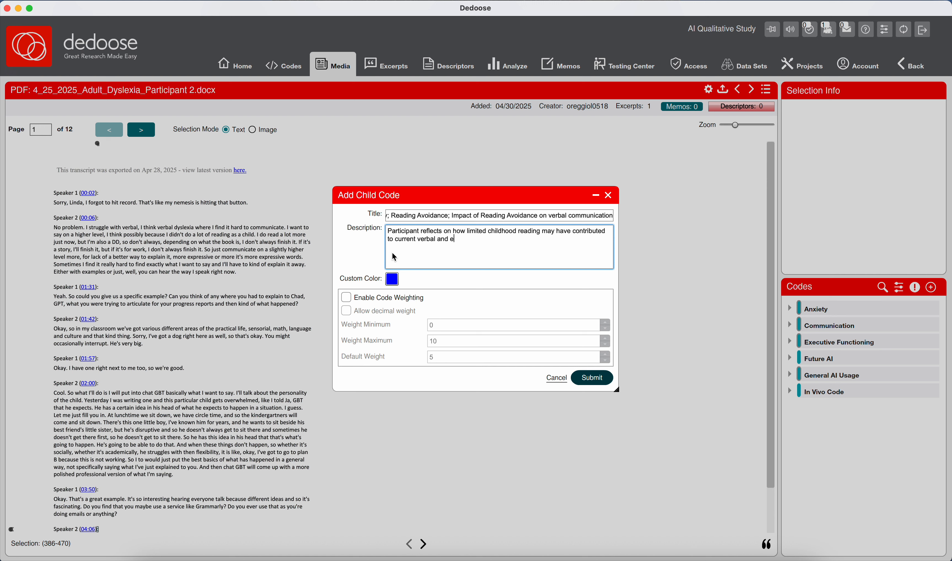
{"action": "type", "text": "xpressive struggles, hinting at self-doub"}
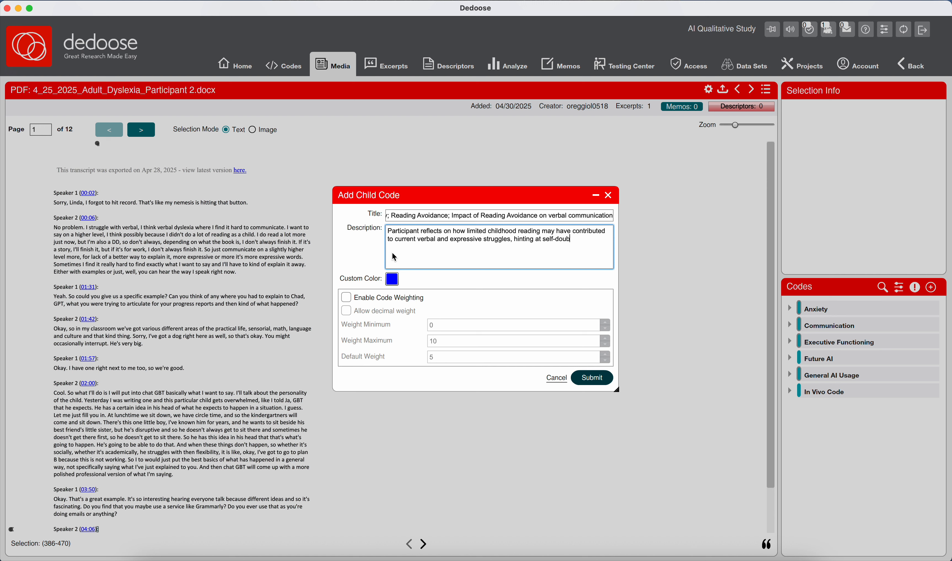
{"action": "type", "text": "t."}
- Enable code weighting, submit the literacy history child code, and check its entry under Communication
{"action": "left_click", "coordinate": [406, 295]}
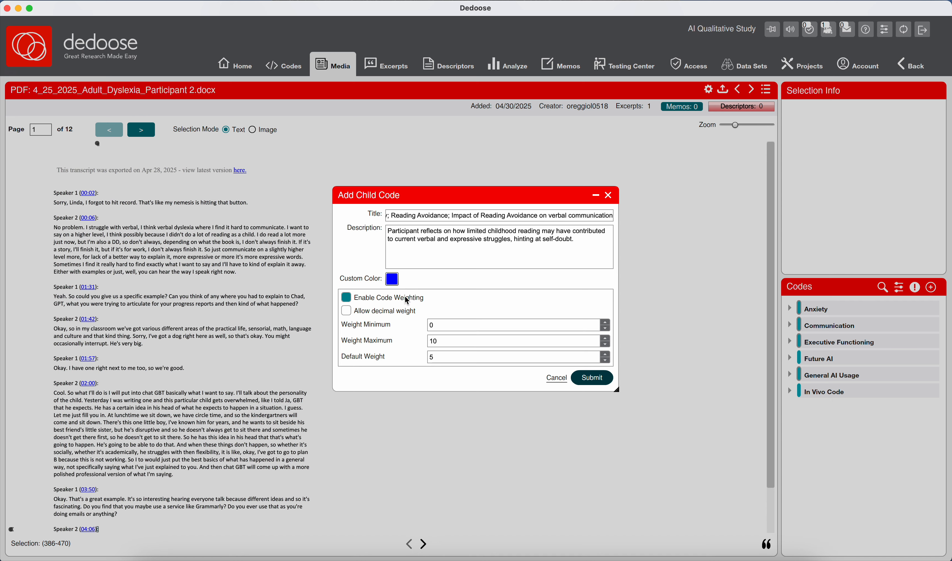
{"action": "left_click", "coordinate": [593, 378]}
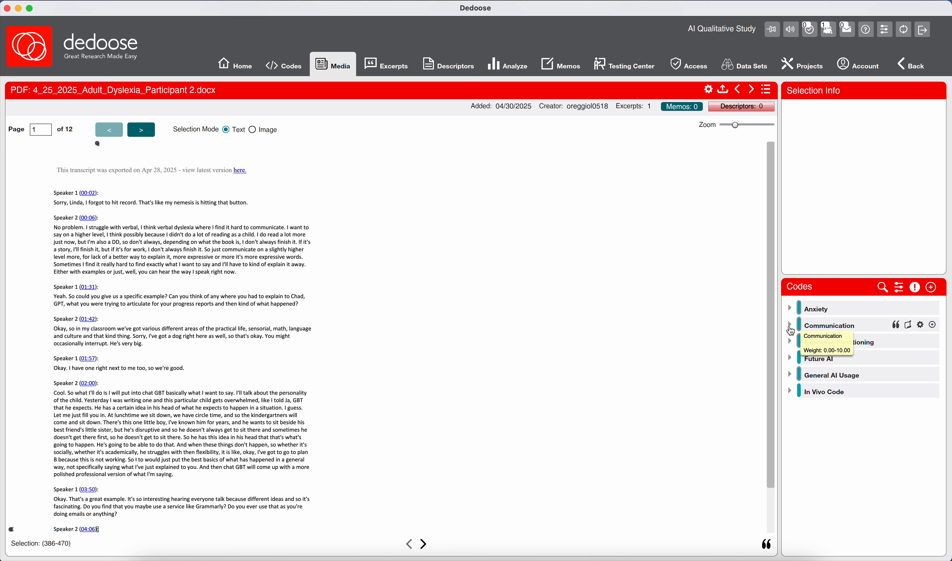
{"action": "left_click", "coordinate": [791, 327]}
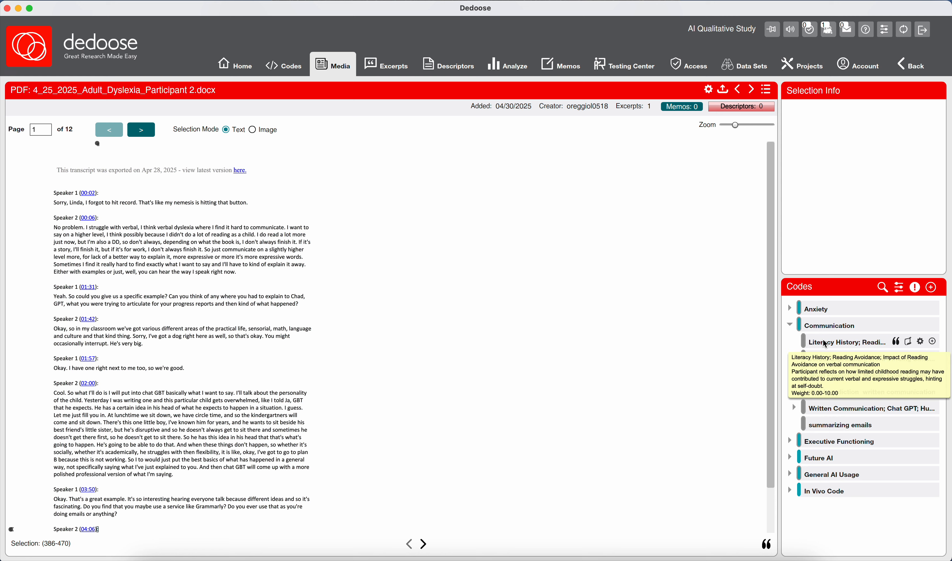
{"action": "double_click", "coordinate": [791, 325]}
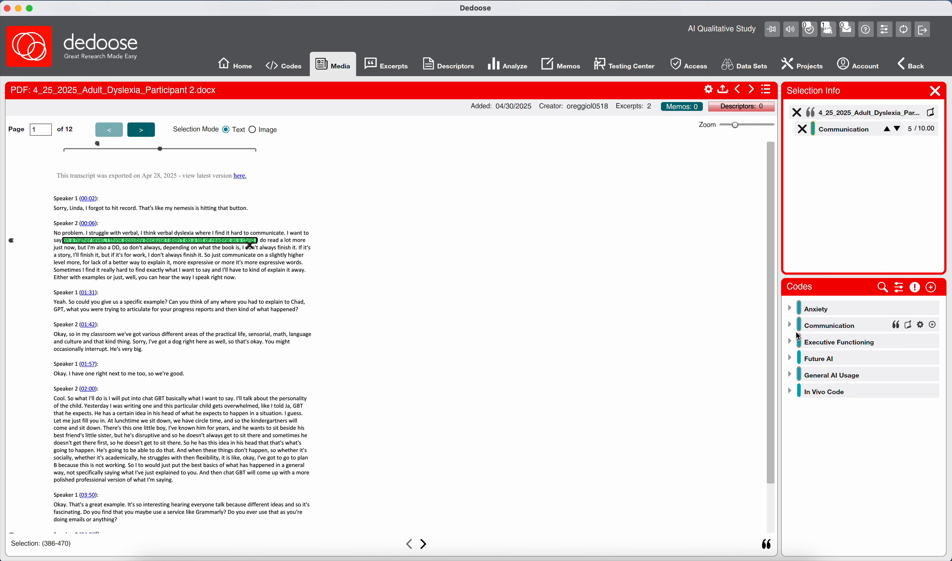
{"action": "left_click", "coordinate": [790, 324]}
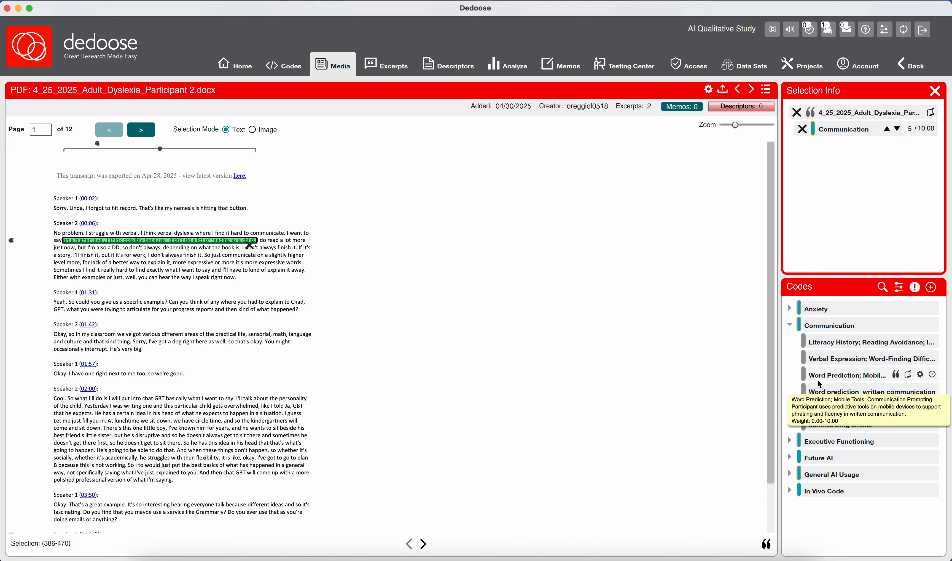
{"action": "left_click", "coordinate": [792, 327]}
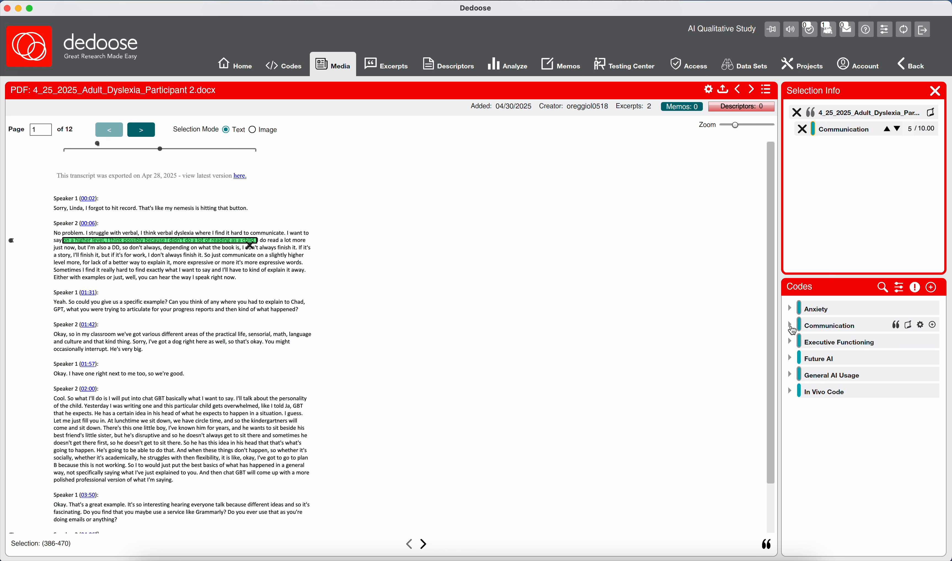
{"action": "left_click", "coordinate": [798, 114]}
{"action": "left_click", "coordinate": [465, 289]}
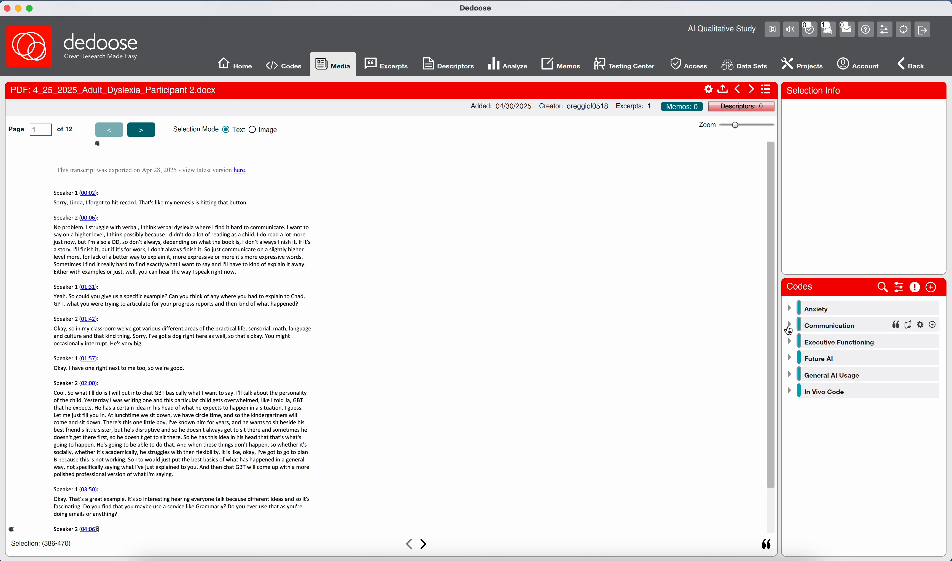
- Select "I'm also a DD" through "I don't always finish it" and start a child code under Executive Functioning
{"action": "left_click", "coordinate": [790, 324]}
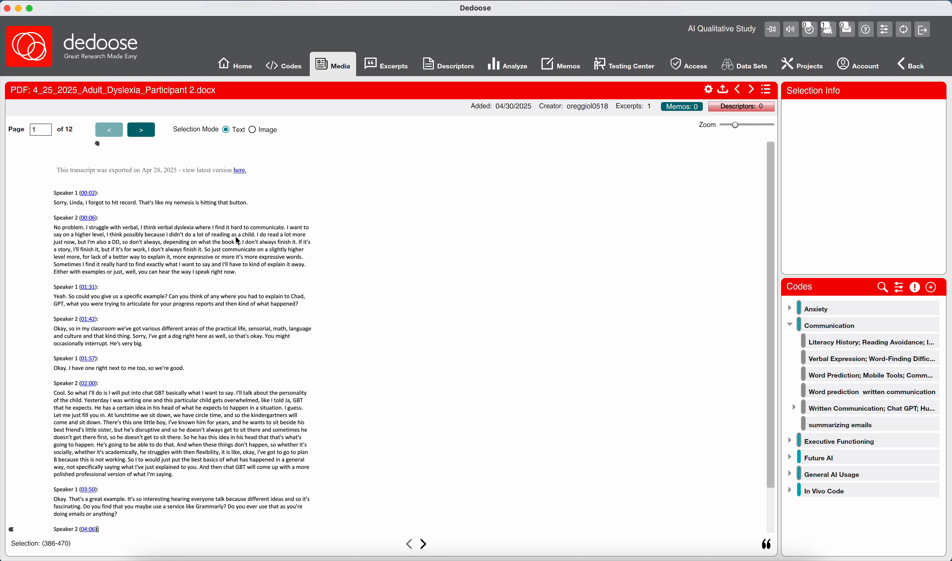
{"action": "left_click_drag", "start_coordinate": [298, 241], "coordinate": [94, 241]}
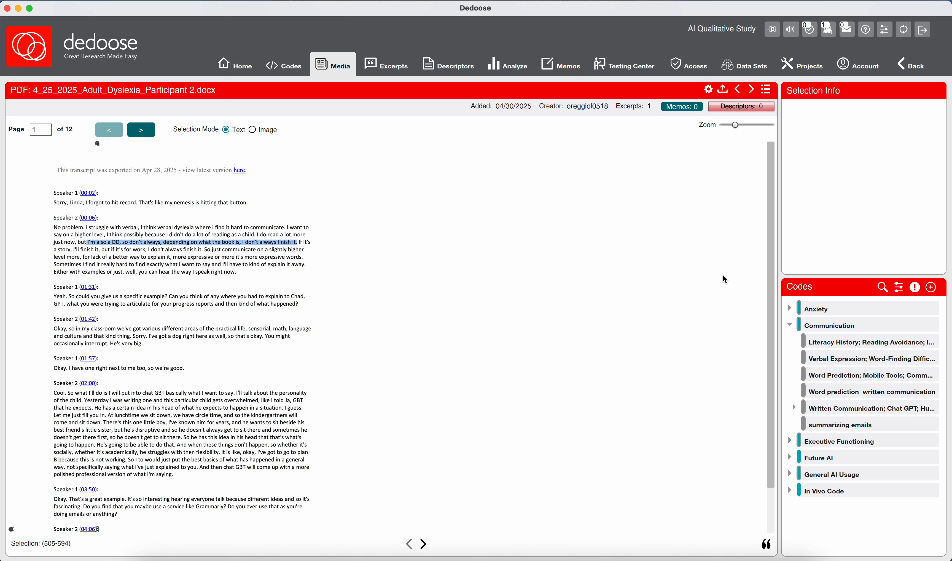
{"action": "left_click", "coordinate": [791, 325]}
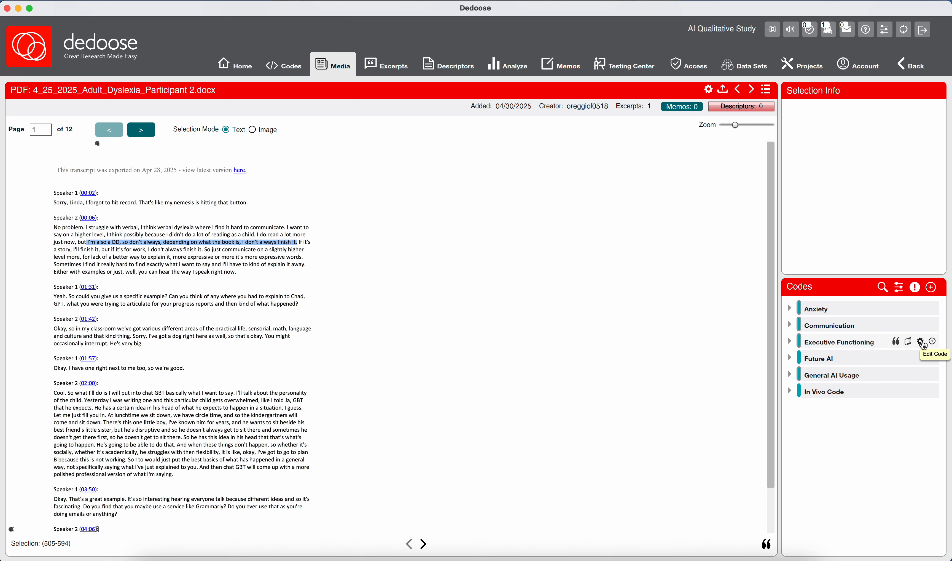
{"action": "left_click", "coordinate": [932, 342]}
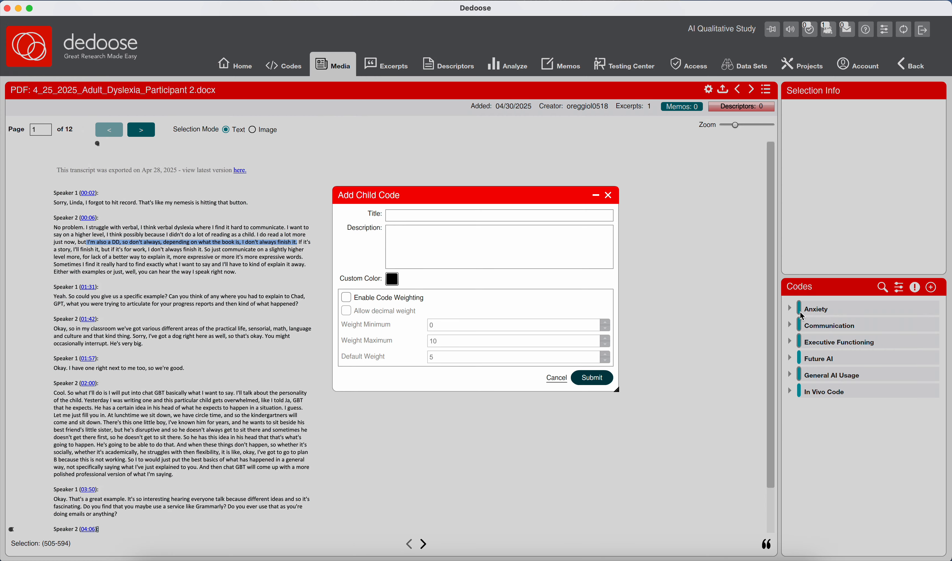
- Title the Executive Functioning child code "Attention deficit; Task Completion Barrier"
{"action": "left_click", "coordinate": [503, 216]}
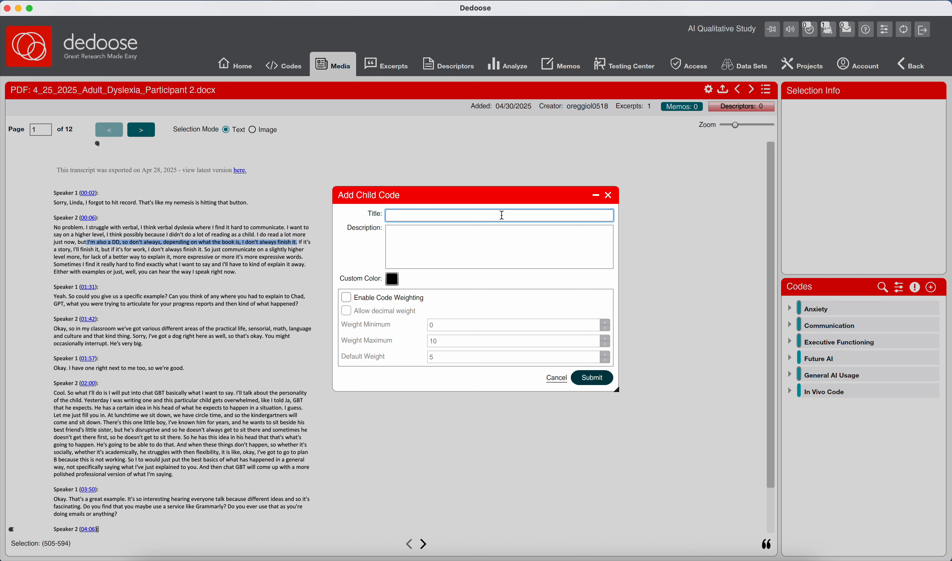
{"action": "type", "text": "Attend"}
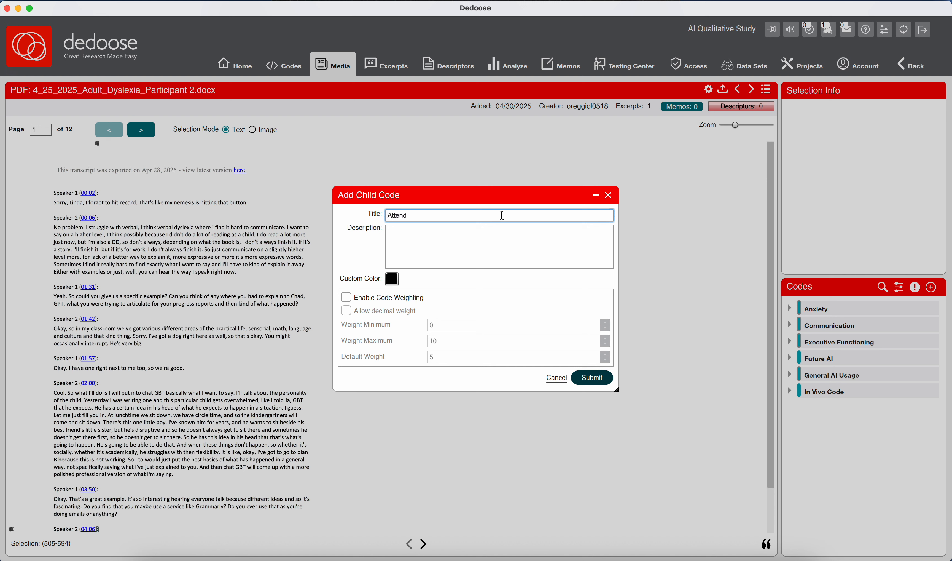
{"action": "key", "text": "BackSpace"}
{"action": "type", "text": "tion deficit; Task Completion Barrier"}
- Enter the description "Describes difficulties with attention and task persistence tied to both ADHD, especially with work-related reading material."
{"action": "left_click", "coordinate": [498, 236]}
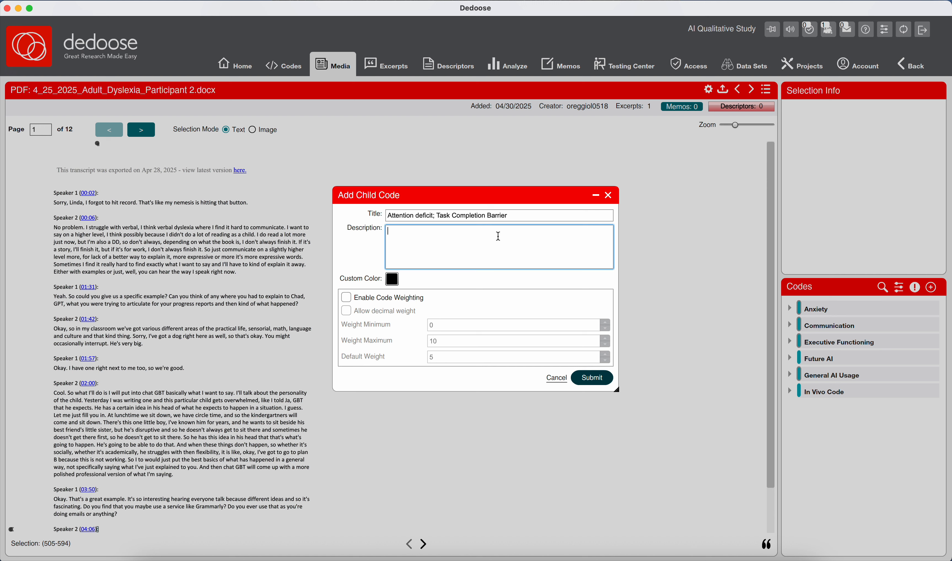
{"action": "type", "text": "D"}
{"action": "key", "text": "BackSpace"}
{"action": "type", "text": "Describes difficulties with attention and task persistence "}
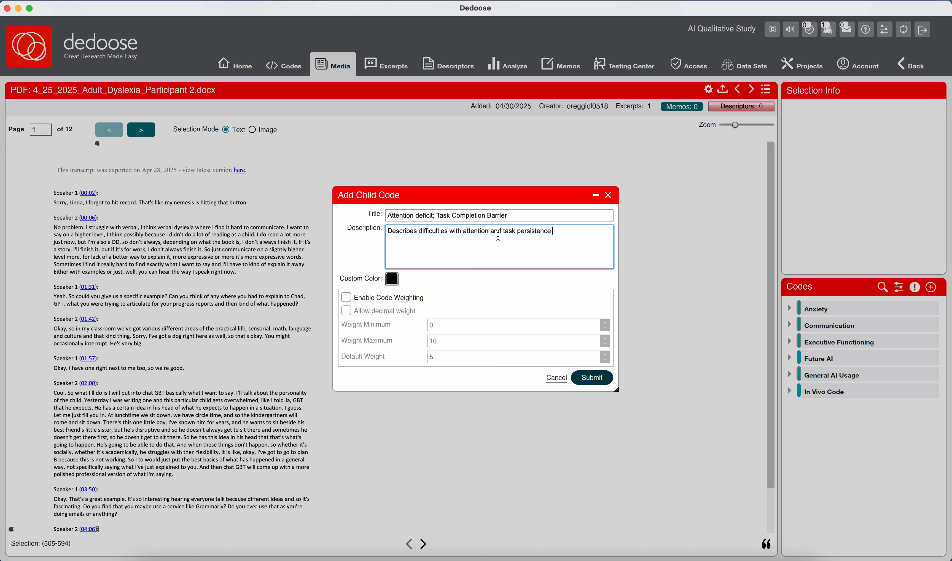
{"action": "type", "text": "tied to both ADHD "}
{"action": "type", "text": "especially with work-related "}
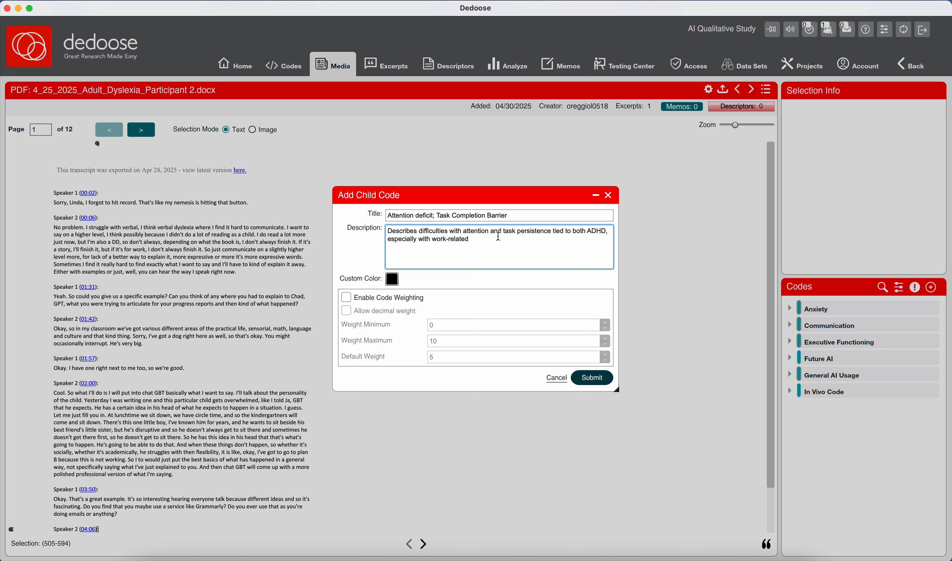
{"action": "type", "text": "reading material."}
- Enable code weighting for the attention deficit child code and submit it
{"action": "left_click", "coordinate": [394, 297]}
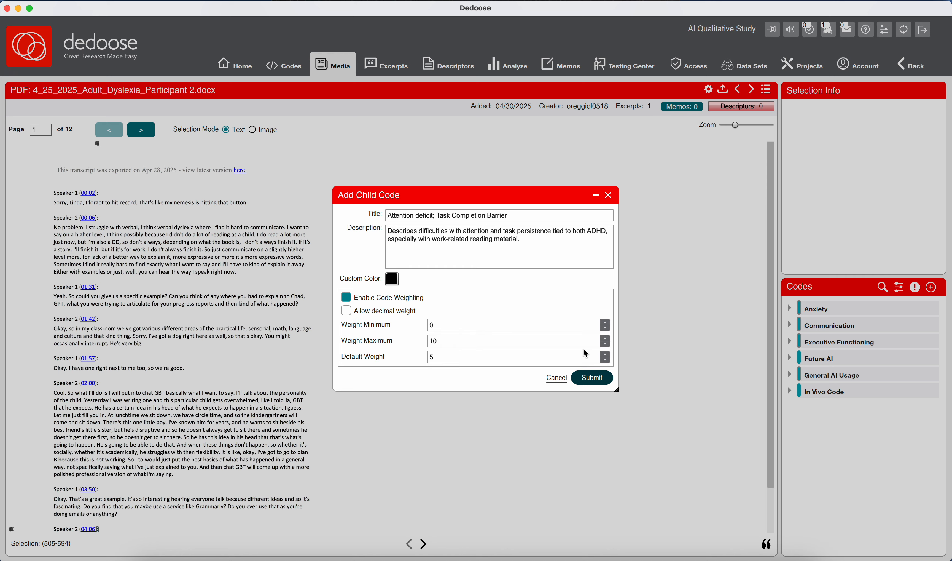
{"action": "left_click", "coordinate": [593, 377]}
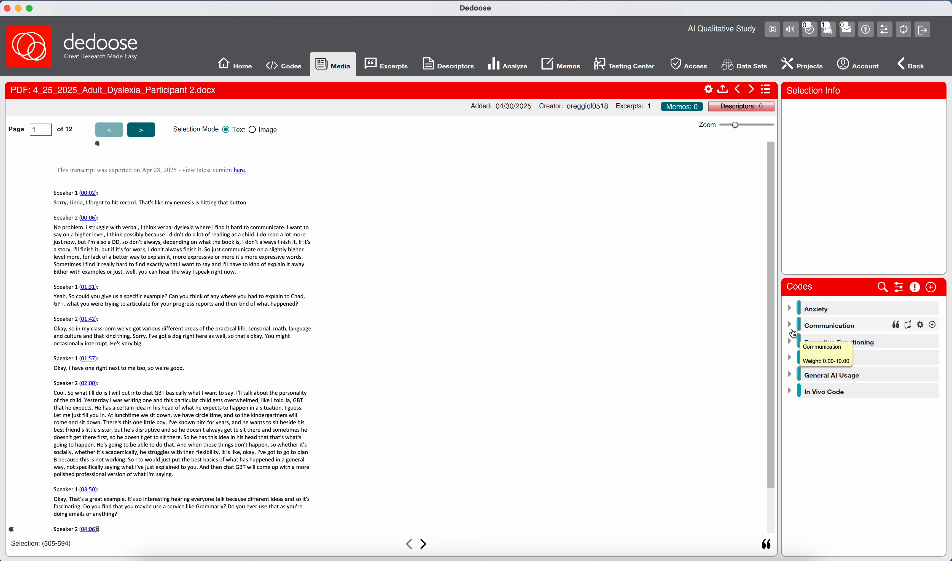
- Check the child codes listed under Anxiety and Executive Functioning, leaving both parent codes collapsed
{"action": "left_click", "coordinate": [791, 308]}
{"action": "scroll", "coordinate": [808, 401], "scroll_direction": "down", "scroll_amount": 7}
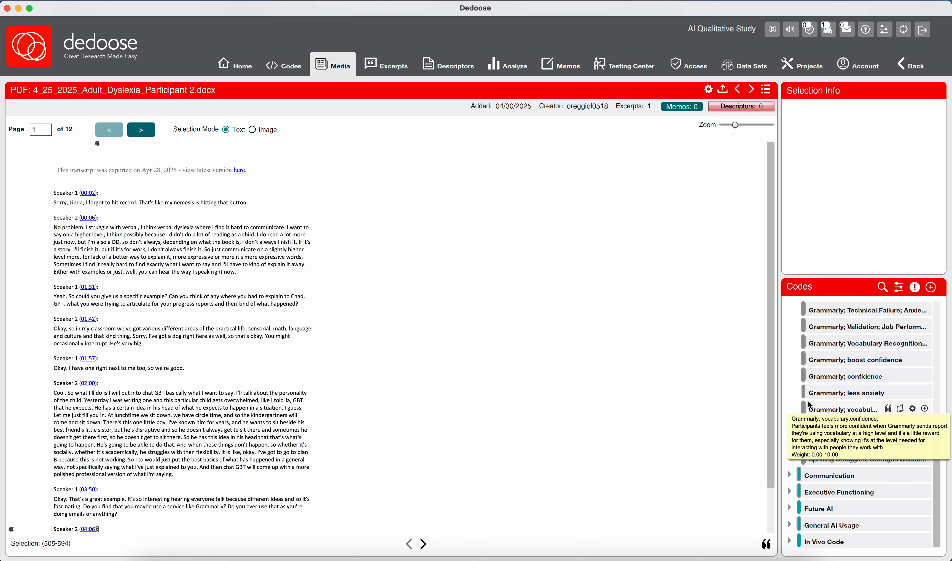
{"action": "scroll", "coordinate": [808, 401], "scroll_direction": "up", "scroll_amount": 7}
{"action": "left_click", "coordinate": [791, 308]}
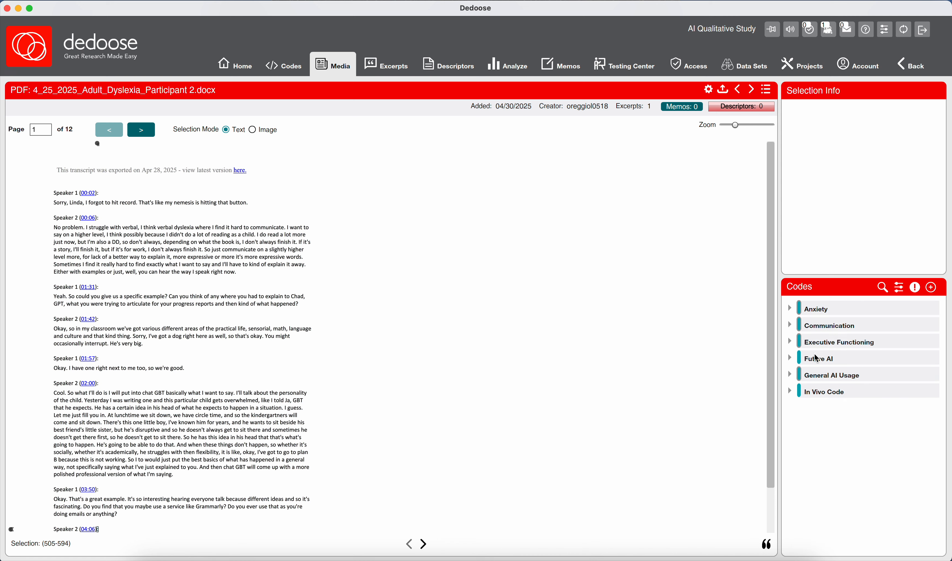
{"action": "left_click", "coordinate": [790, 341]}
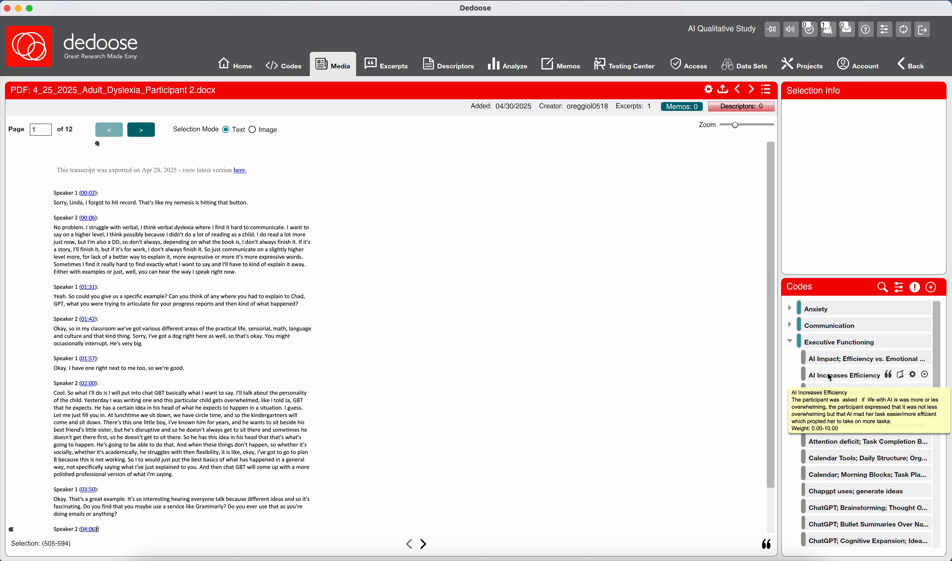
{"action": "left_click", "coordinate": [791, 341]}
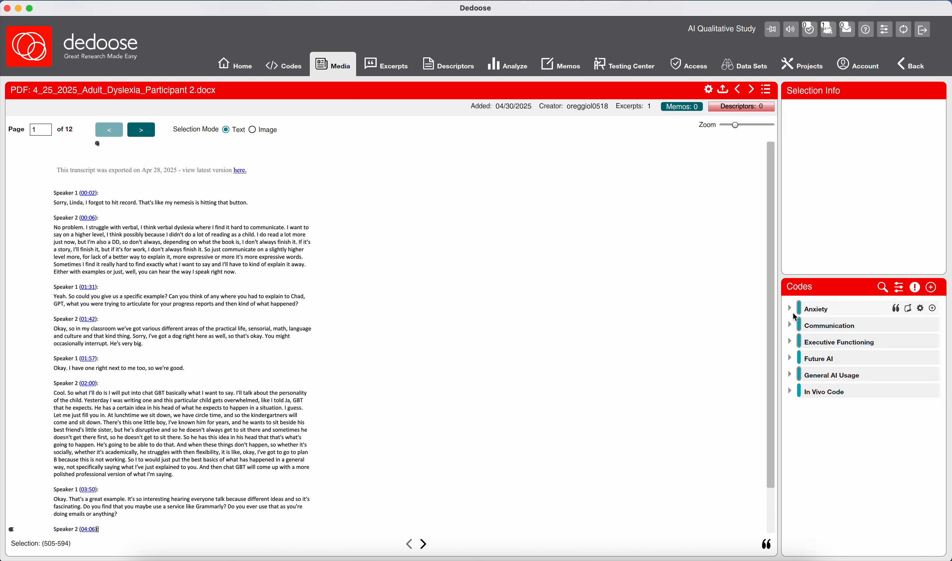
- Look through the child codes under Anxiety, then collapse that parent code
{"action": "left_click", "coordinate": [790, 308]}
{"action": "scroll", "coordinate": [844, 385], "scroll_direction": "down", "scroll_amount": 5}
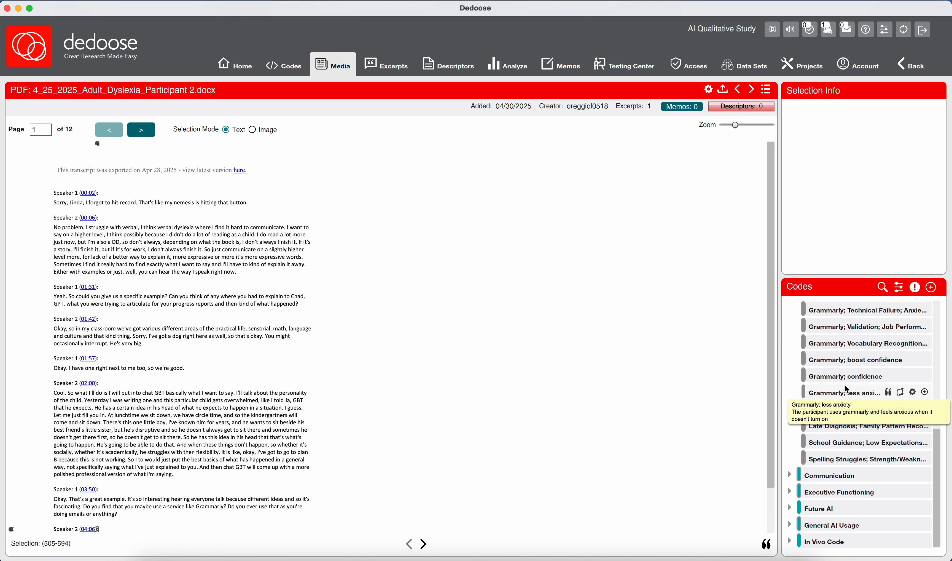
{"action": "scroll", "coordinate": [832, 362], "scroll_direction": "up", "scroll_amount": 5}
{"action": "left_click", "coordinate": [790, 308]}
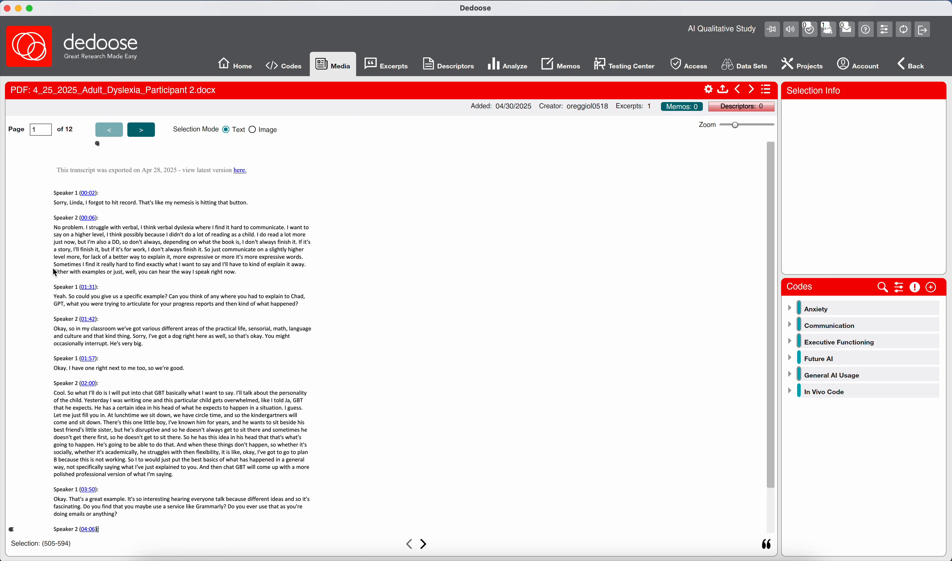
{"action": "left_click_drag", "start_coordinate": [55, 266], "coordinate": [244, 268]}
{"action": "left_click_drag", "start_coordinate": [307, 267], "coordinate": [310, 266]}
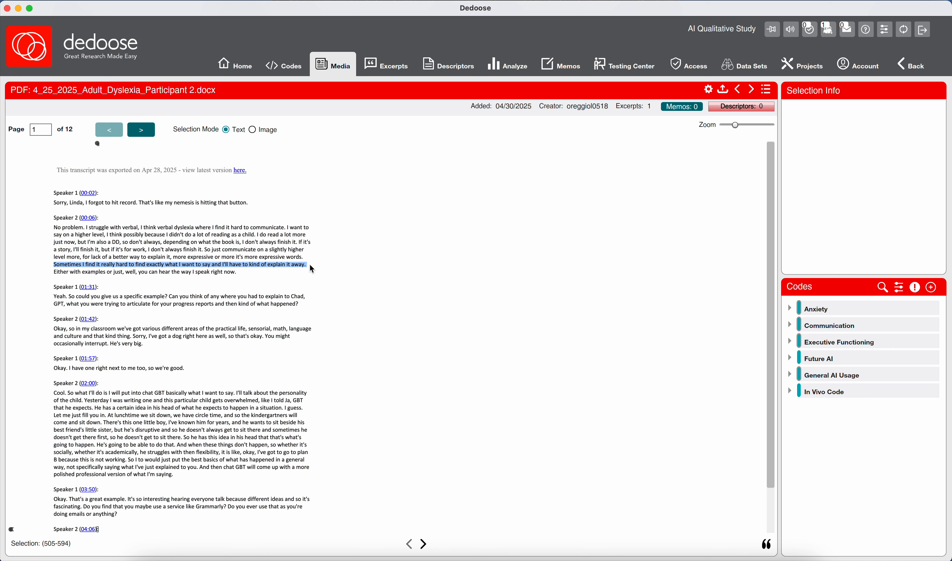
{"action": "left_click_drag", "start_coordinate": [312, 269], "coordinate": [312, 276]}
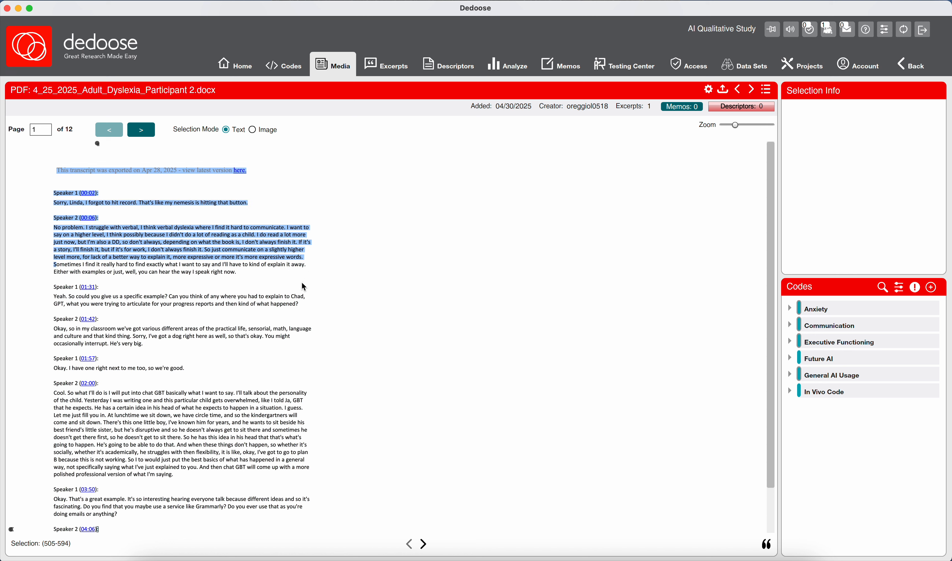
{"action": "mouse_move", "coordinate": [244, 276]}
{"action": "left_mouse_down"}
{"action": "mouse_move", "coordinate": [237, 271]}
{"action": "mouse_move", "coordinate": [250, 269]}
{"action": "left_mouse_up"}
{"action": "left_click", "coordinate": [241, 271]}
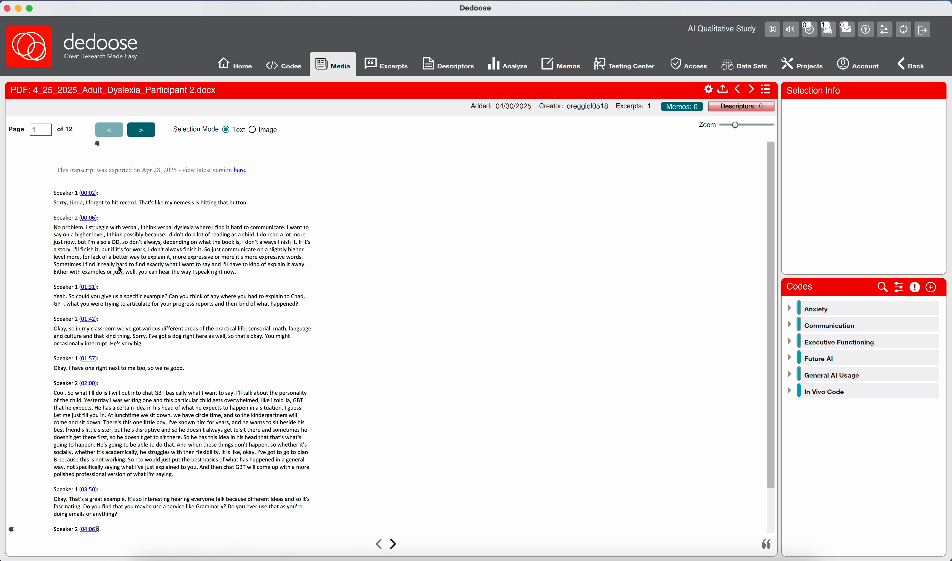
- Select the passage from "Sometimes I find it really hard" through "the way I speak right now" and start a child code under Communication
{"action": "left_click_drag", "start_coordinate": [54, 265], "coordinate": [238, 273]}
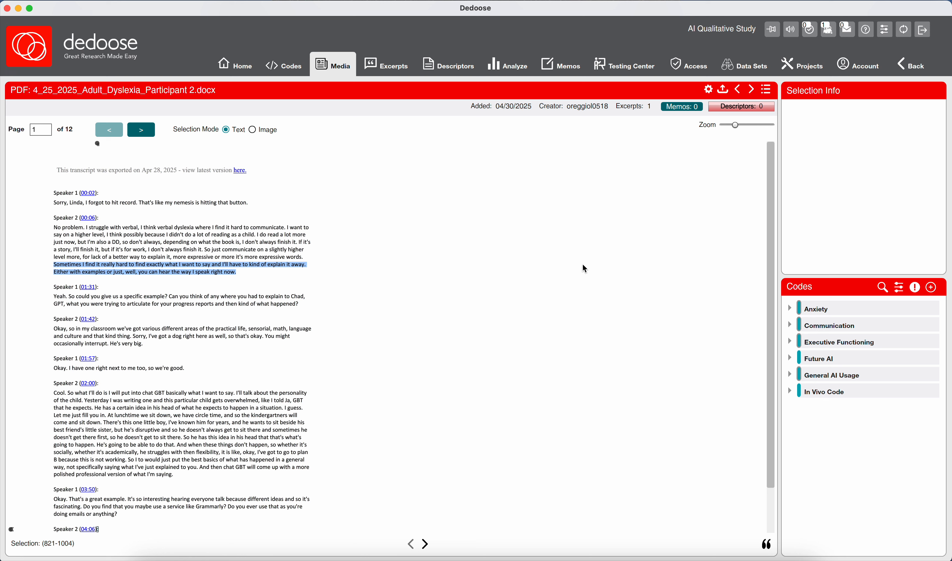
{"action": "mouse_move", "coordinate": [806, 323]}
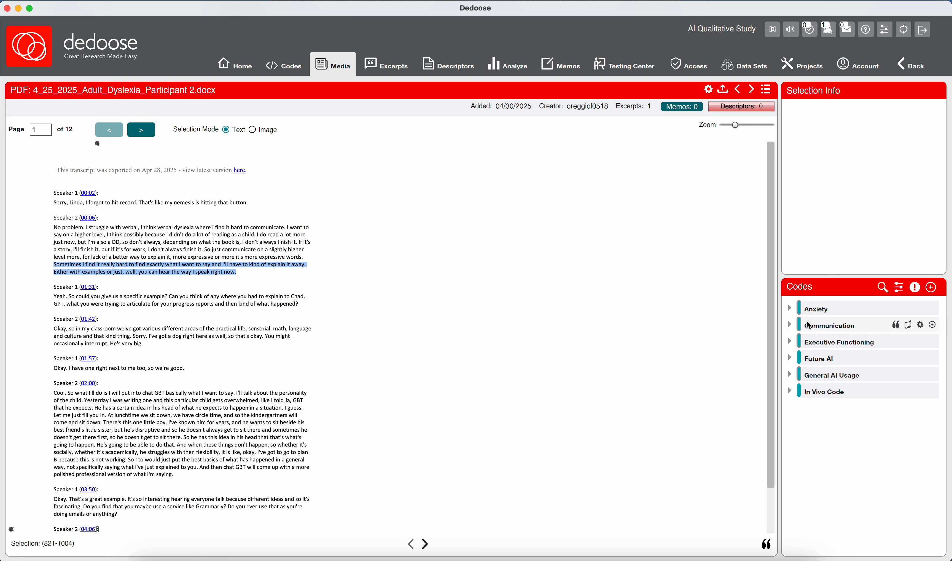
{"action": "left_click", "coordinate": [933, 327]}
{"action": "left_click", "coordinate": [558, 216]}
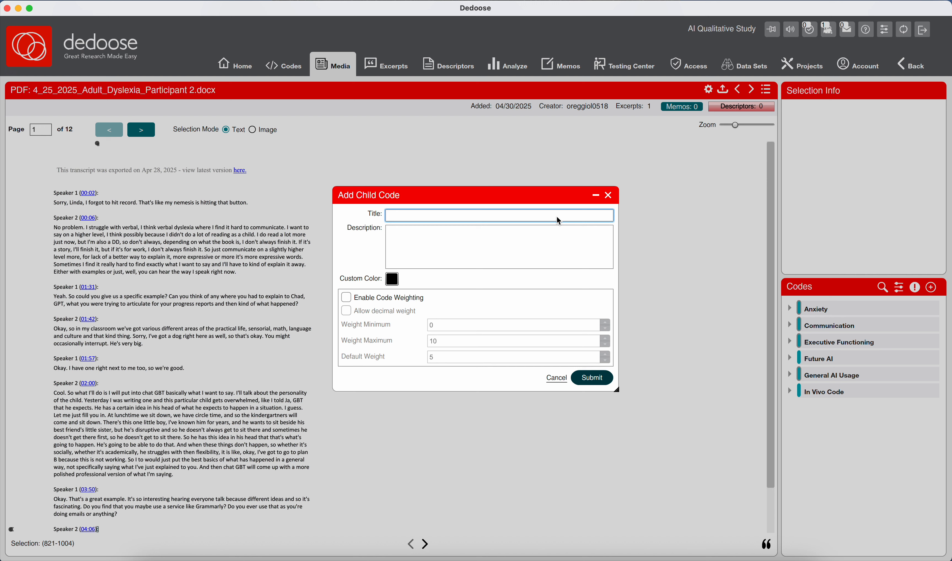
- Title the Communication child code "Expressive Communication; Compensatory Strategy" and set its custom color to blue
{"action": "type", "text": "Expressive Communication; Compensato"}
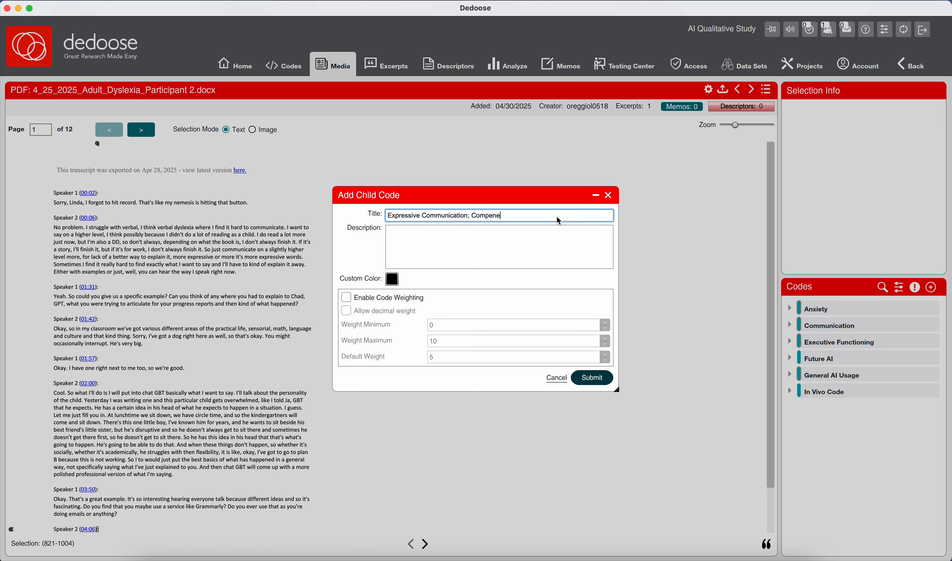
{"action": "type", "text": "ry Strategy"}
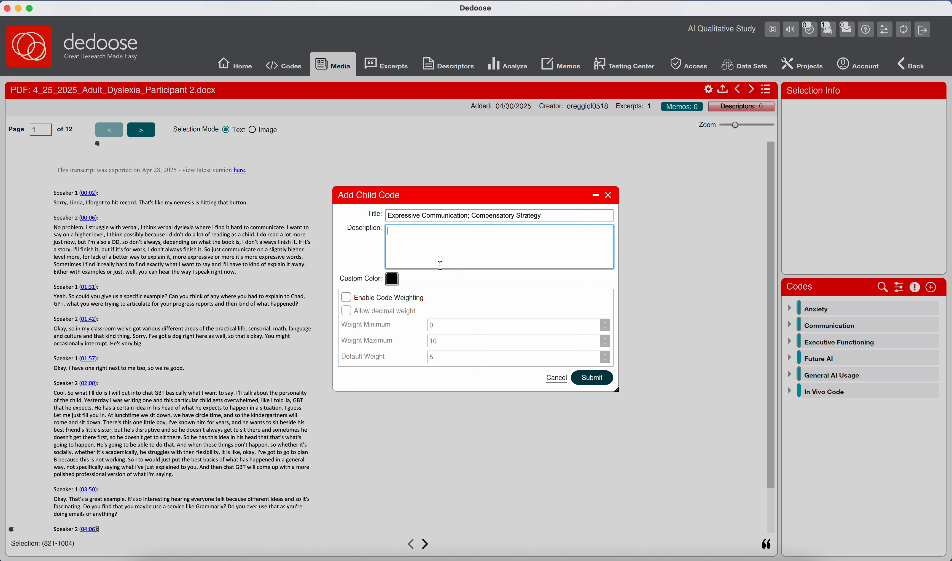
{"action": "left_click", "coordinate": [396, 278]}
{"action": "left_click", "coordinate": [390, 367]}
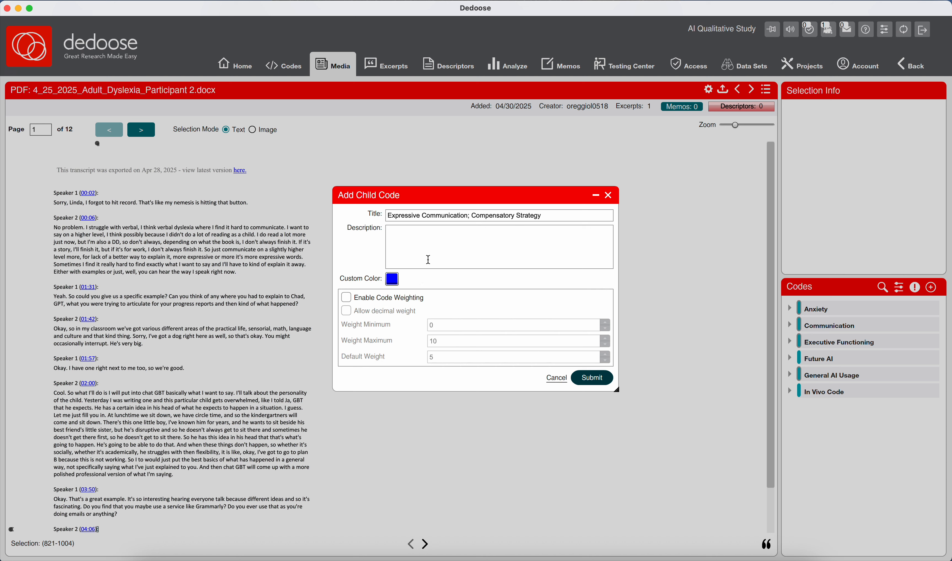
- Describe the code as "Participant compensates for word-retrieval challenges by relying on examples or indirect expalantions, highlighting adaptive" and submit it with code weighting enabled
{"action": "left_click", "coordinate": [433, 245]}
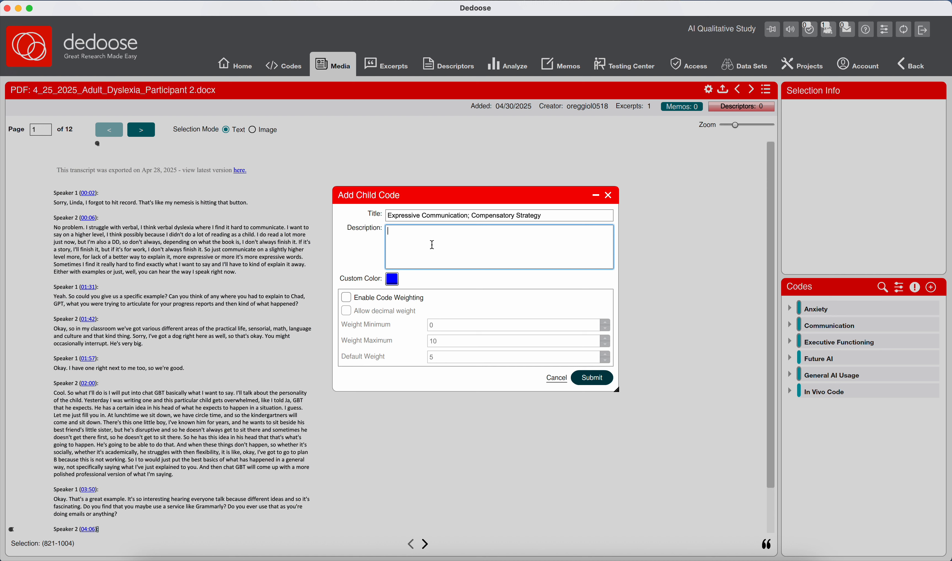
{"action": "type", "text": "Participant compensates for word-retrieval"}
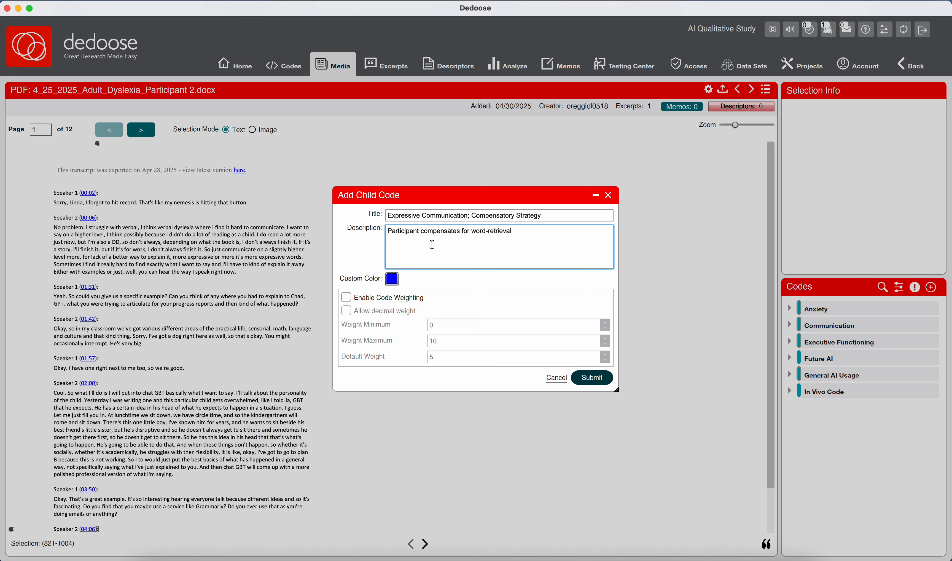
{"action": "type", "text": " challenges by relying on examples or indirect"}
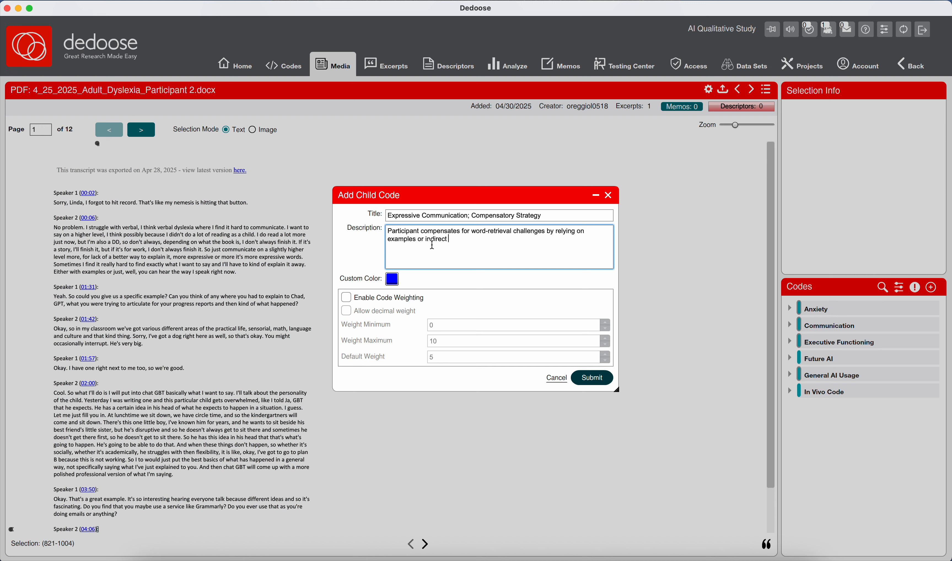
{"action": "type", "text": " expalantions, highlighting adaptive"}
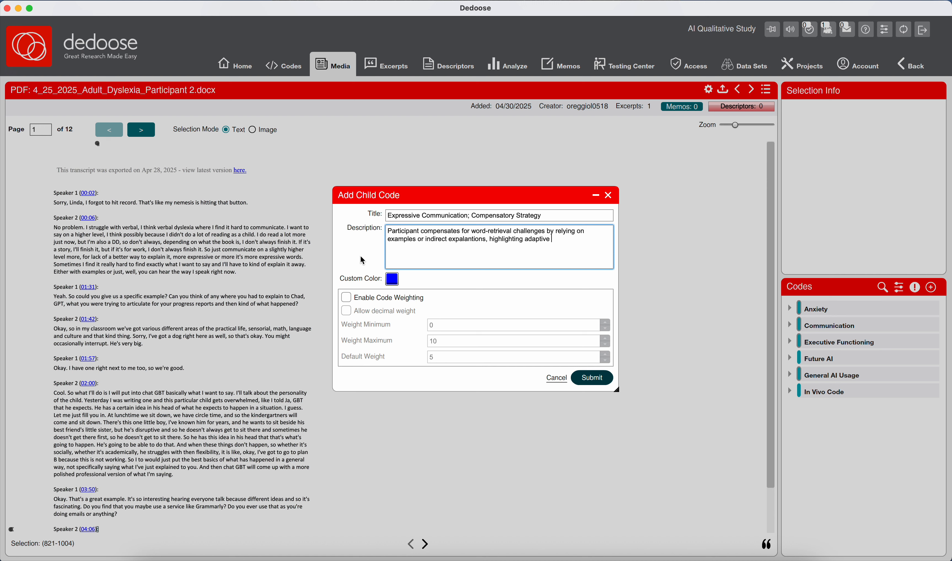
{"action": "left_click", "coordinate": [346, 297]}
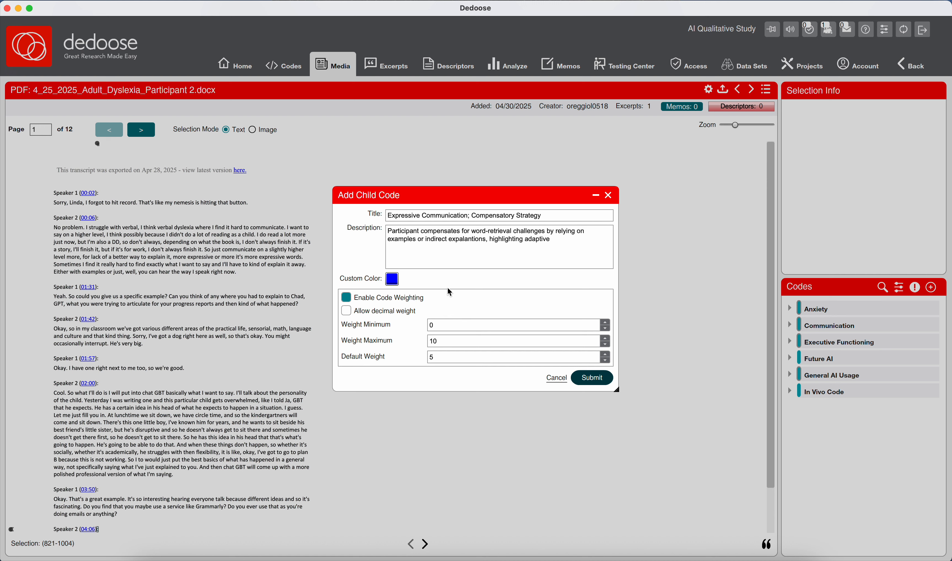
{"action": "left_click", "coordinate": [589, 380]}
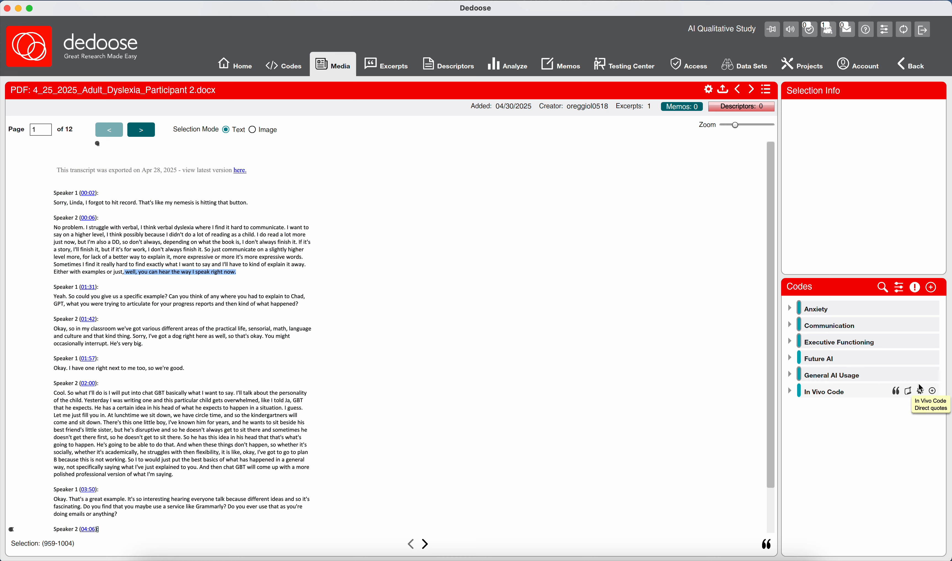
- Start a child code under In Vivo Code and title it "You can hear the way I speak now"
{"action": "left_click", "coordinate": [934, 391]}
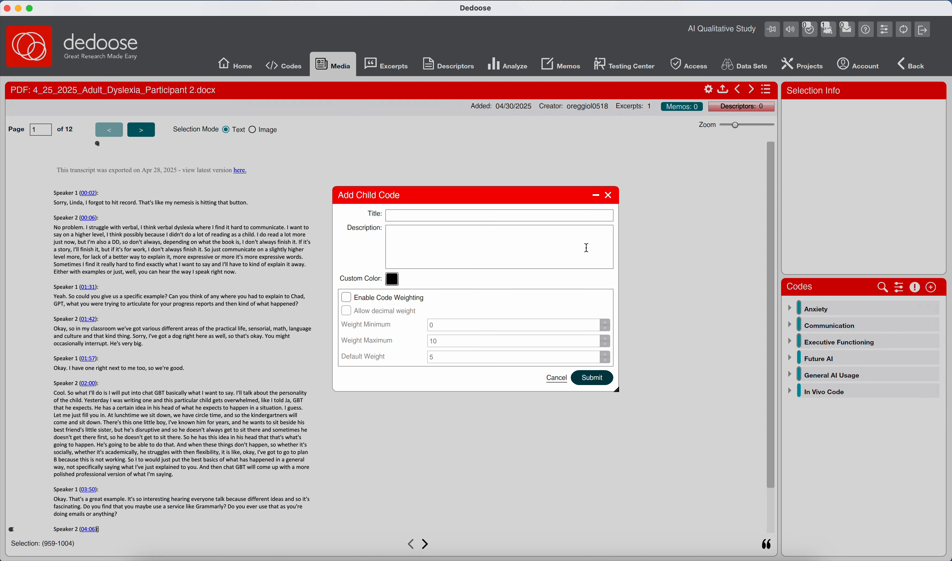
{"action": "left_click", "coordinate": [535, 219]}
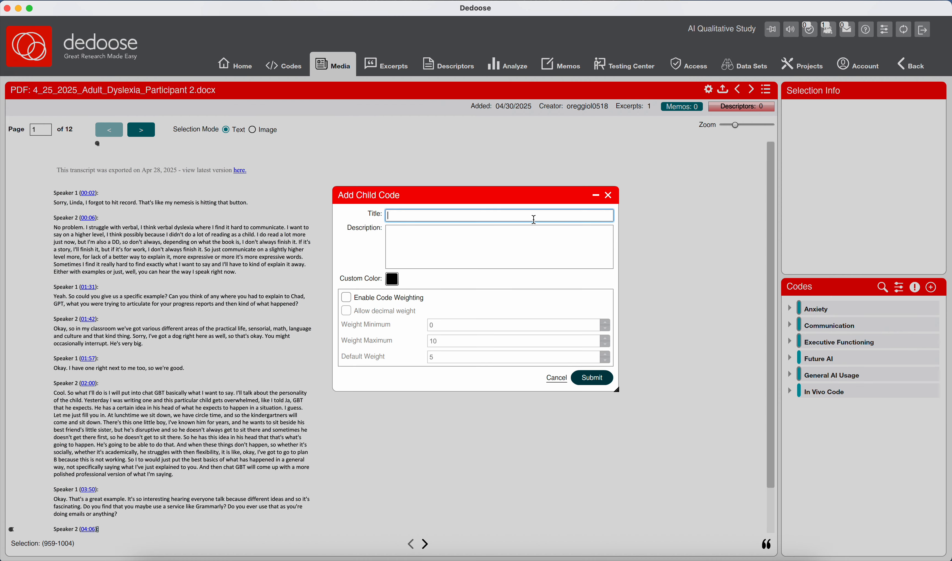
{"action": "type", "text": "You can hear the way I"}
{"action": "type", "text": "speak now"}
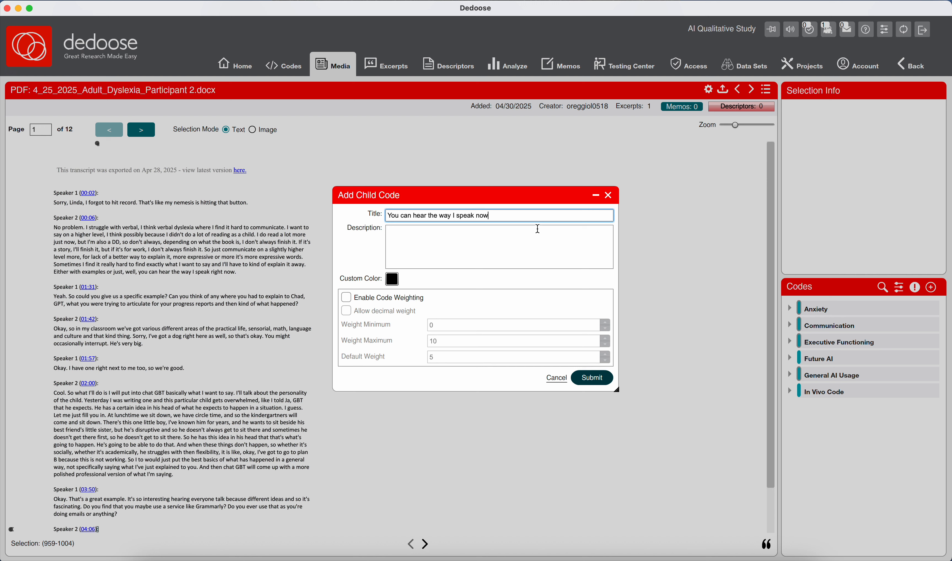
- Describe the code as "A candid, self-aware comment that communicates vulnerability, uncertainty, and embodiment of communication challenges in real time." and submit it with code weighting enabled
{"action": "left_click", "coordinate": [509, 239]}
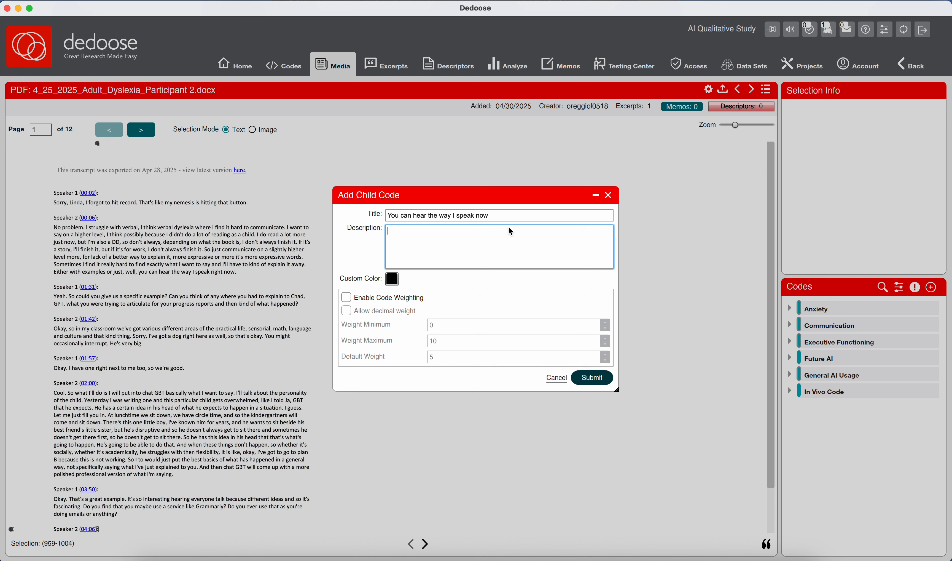
{"action": "type", "text": "A candid, self-aware comment that communicates v"}
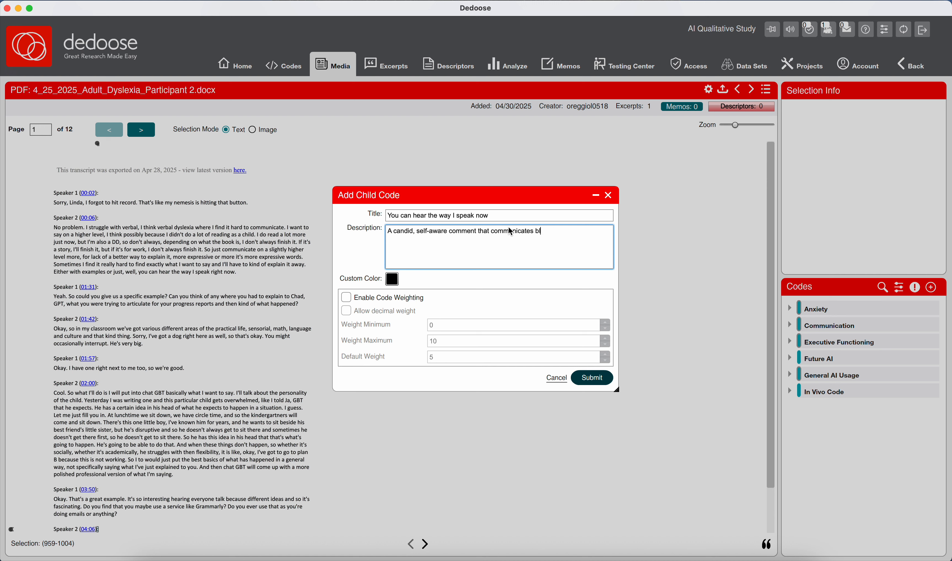
{"action": "key", "text": "BackSpace"}
{"action": "type", "text": "vulnerability , uncertainty "}
{"action": "type", "text": "and embodiment of comm"}
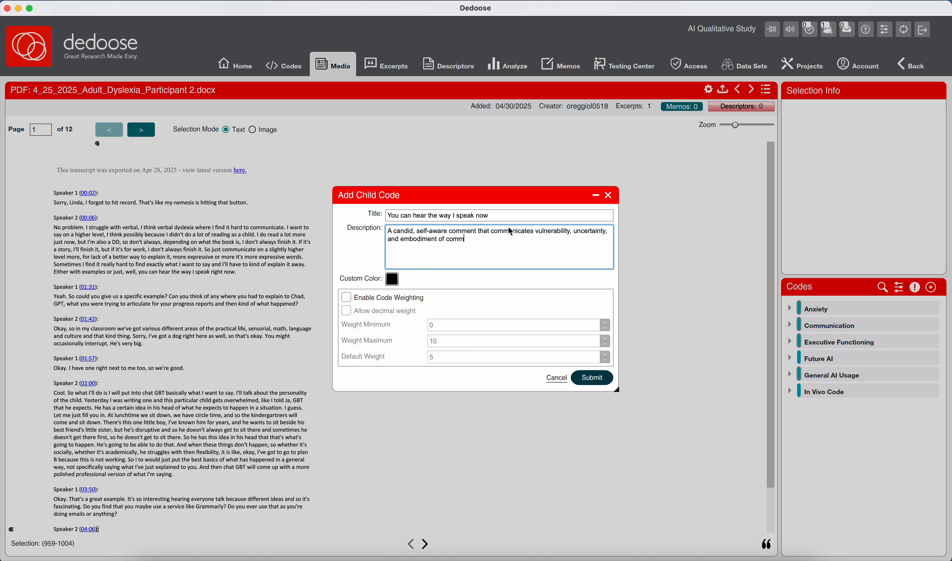
{"action": "type", "text": "unication challenges in real time."}
{"action": "left_click", "coordinate": [413, 298]}
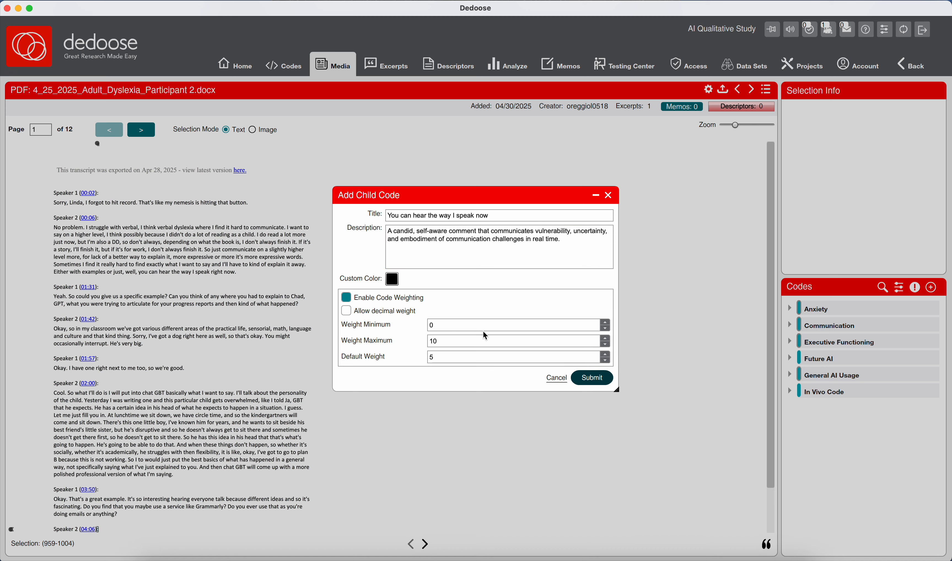
{"action": "left_click", "coordinate": [584, 377]}
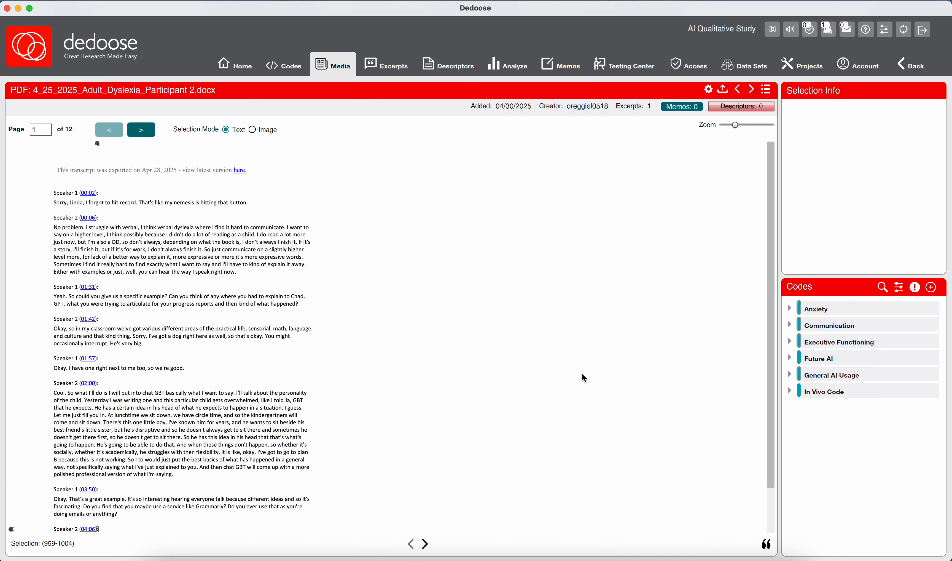